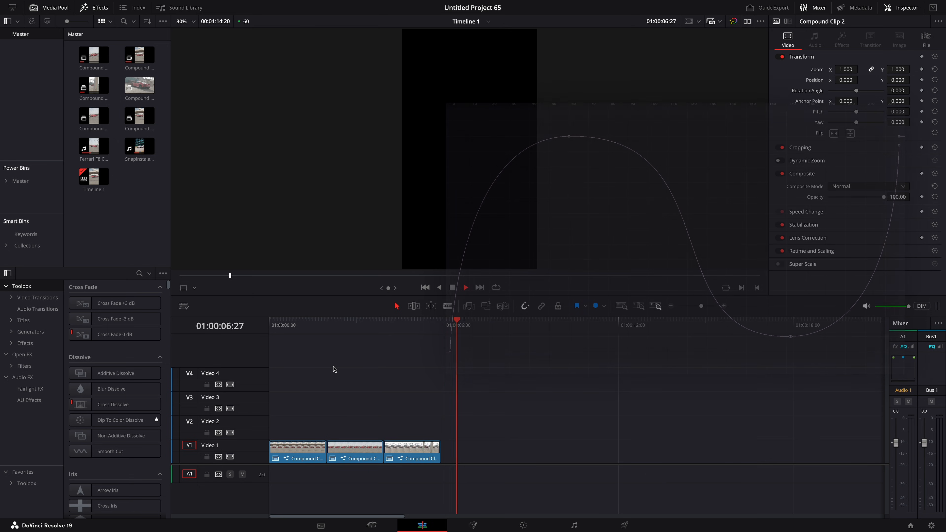
Stack the three compound clips on Video 1 to Video 3, staggering each clip's start time.
click(296, 462)
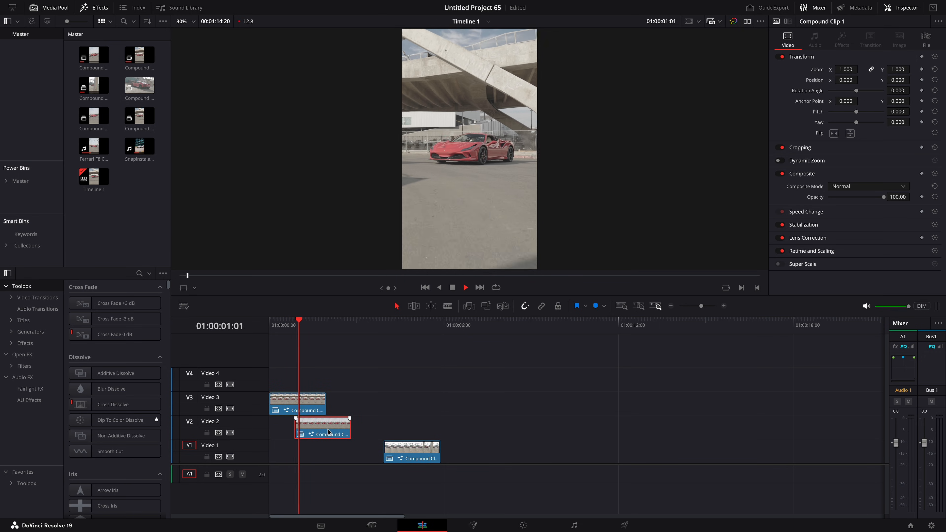
drag(329, 432, 330, 433)
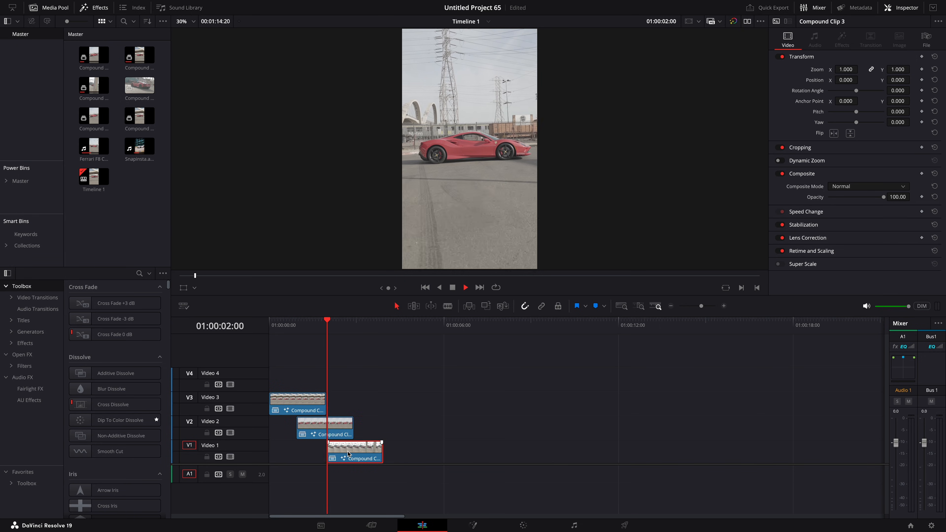
key(space)
key(space)
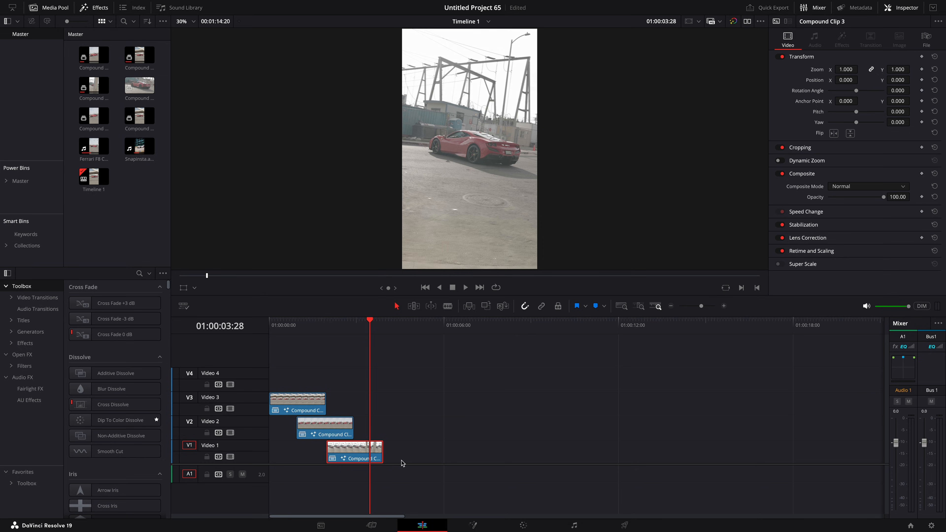
Combine all three stacked clips into a new Fusion clip and open it in the Fusion page.
drag(403, 464, 308, 387)
right_click(306, 405)
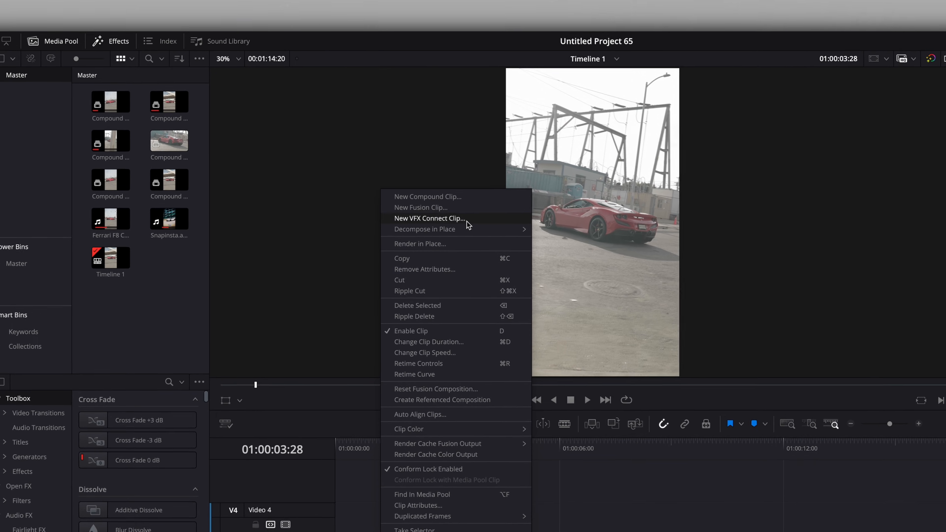
click(449, 208)
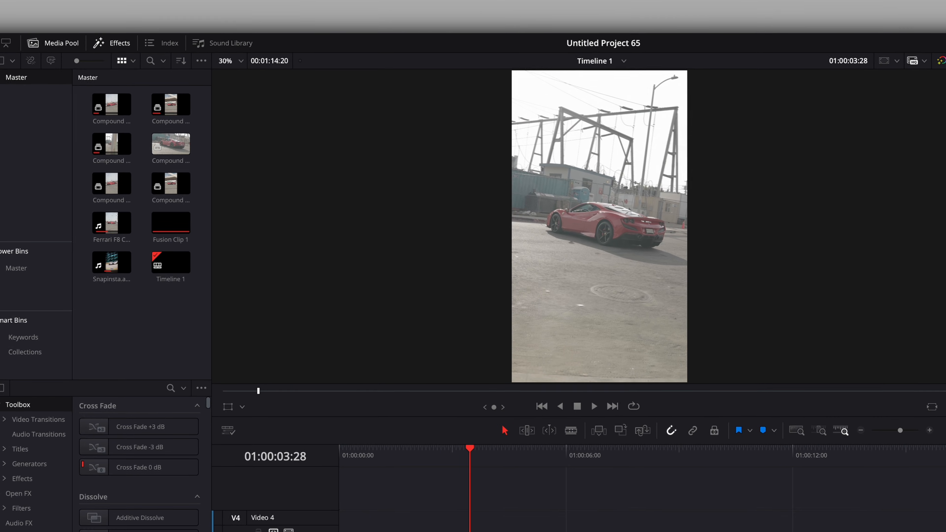
click(473, 525)
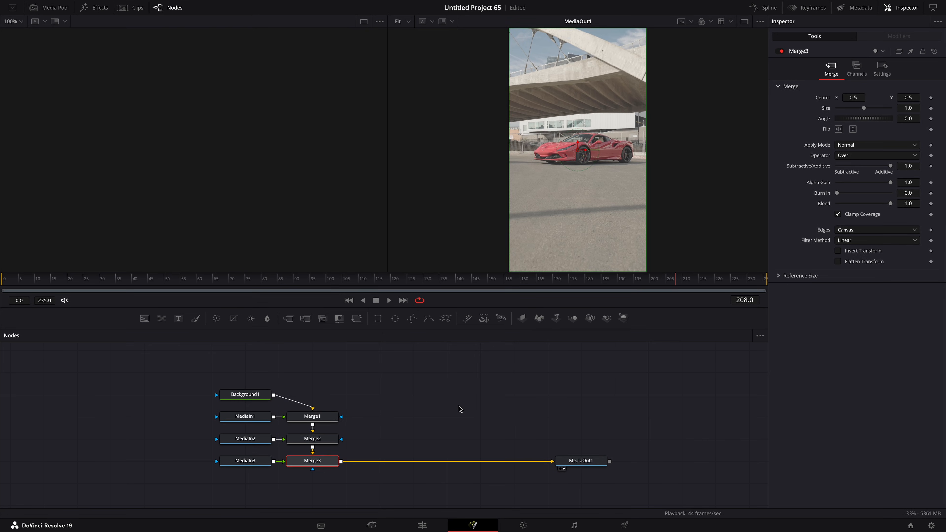
Rearrange the node graph, spacing the MediaIn and Merge node rows further apart vertically.
scroll(459, 406, down, 3)
drag(300, 398, 344, 350)
drag(389, 414, 328, 411)
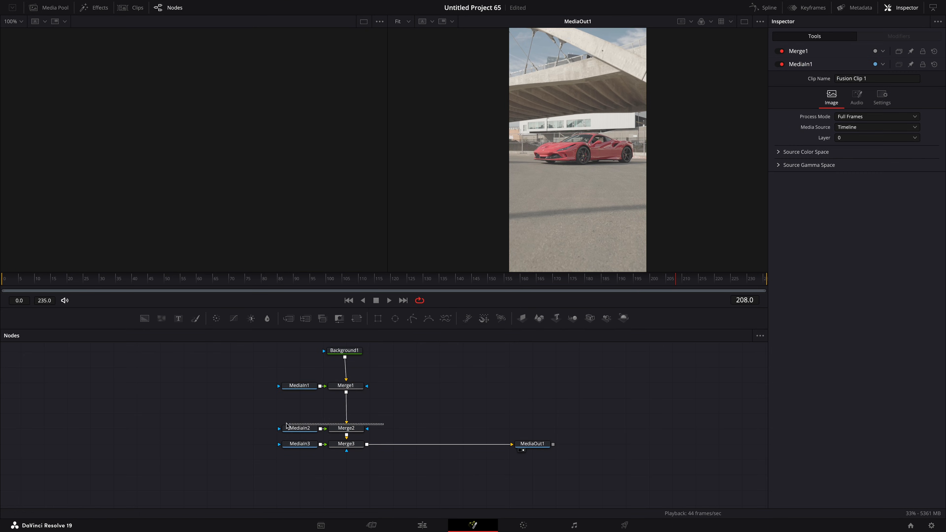
drag(281, 372, 374, 468)
drag(347, 445, 347, 470)
drag(369, 401, 304, 418)
drag(295, 414, 296, 385)
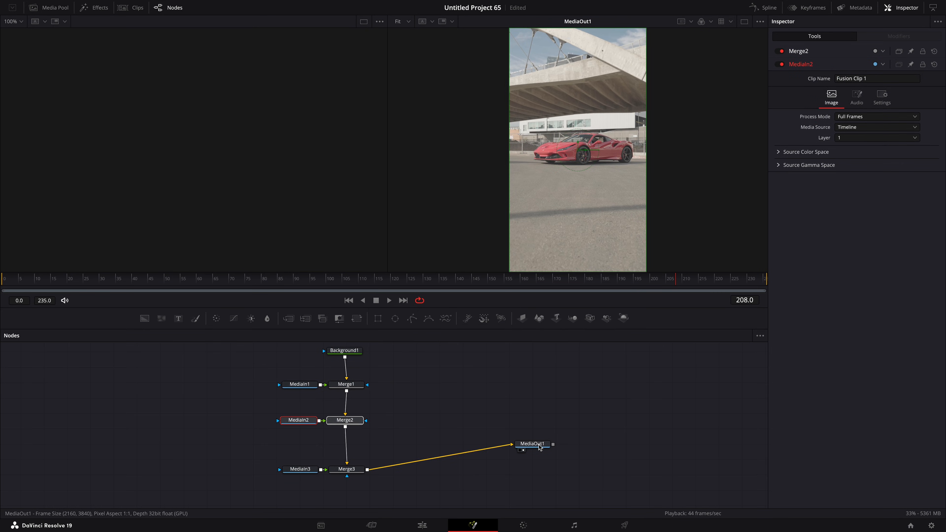
Insert a Transform node between Merge3 and MediaOut1.
key(shift+space)
text(transform)
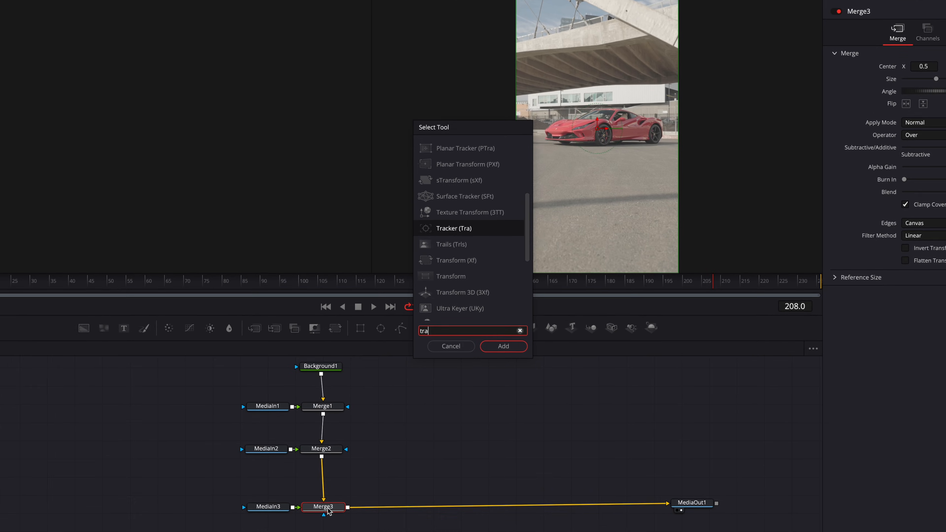
key(Return)
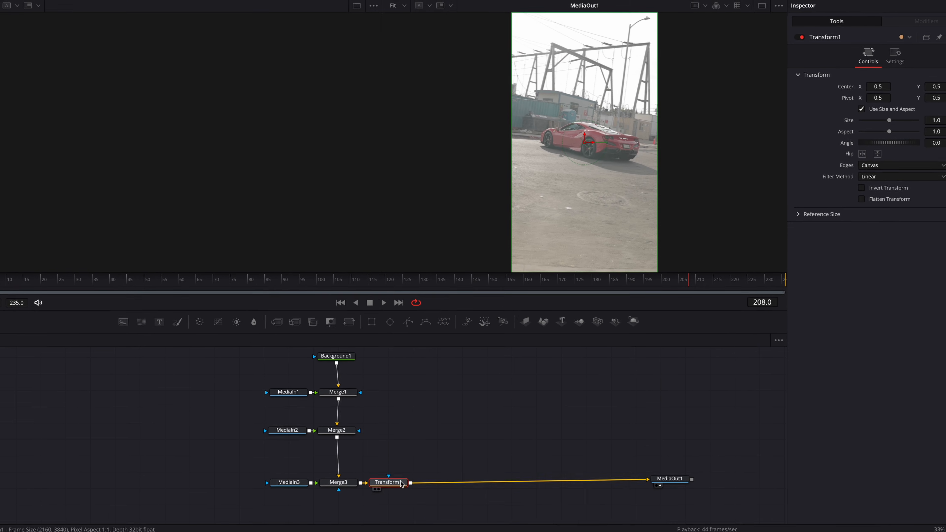
drag(379, 522, 397, 522)
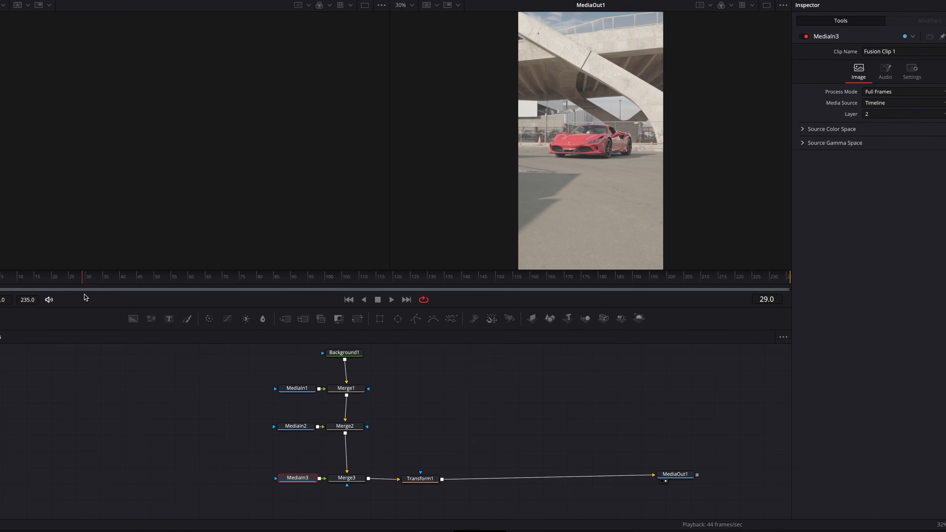
Add a Polygon mask node connected to MediaIn3.
click(442, 323)
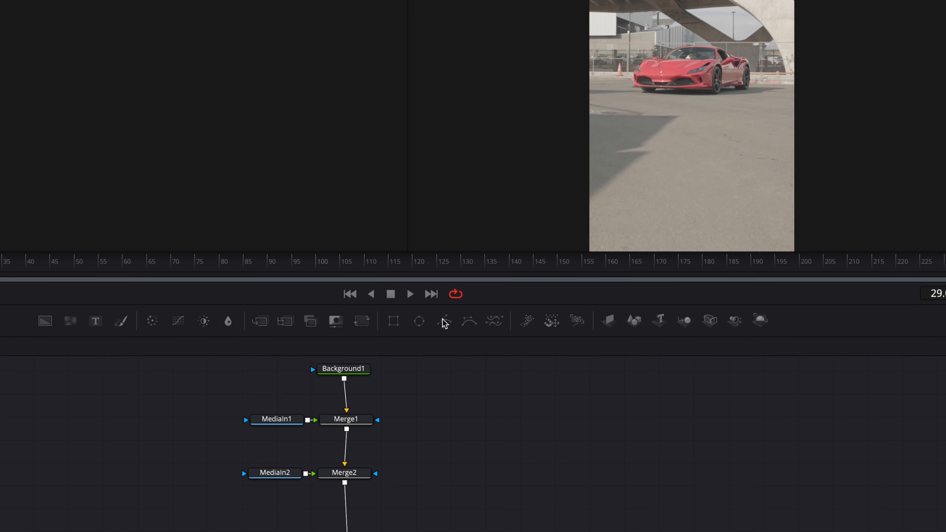
drag(254, 474, 293, 478)
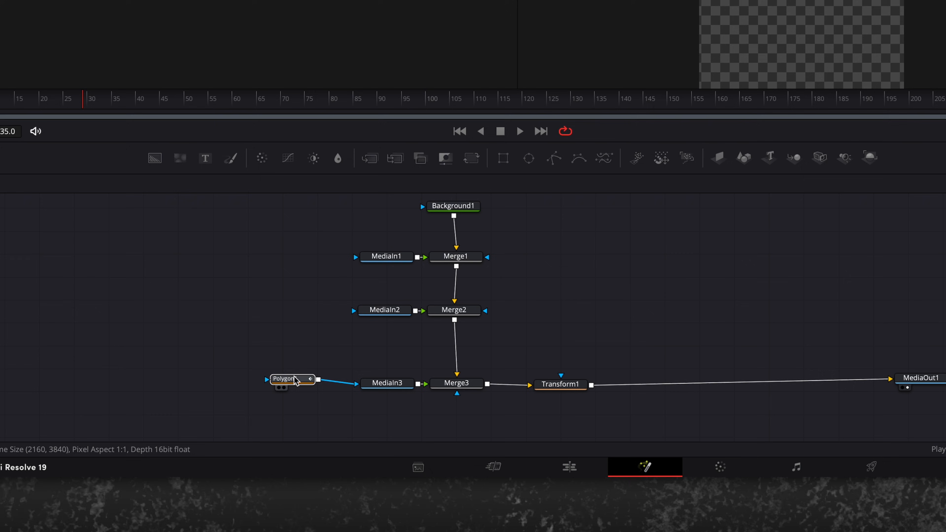
click(294, 377)
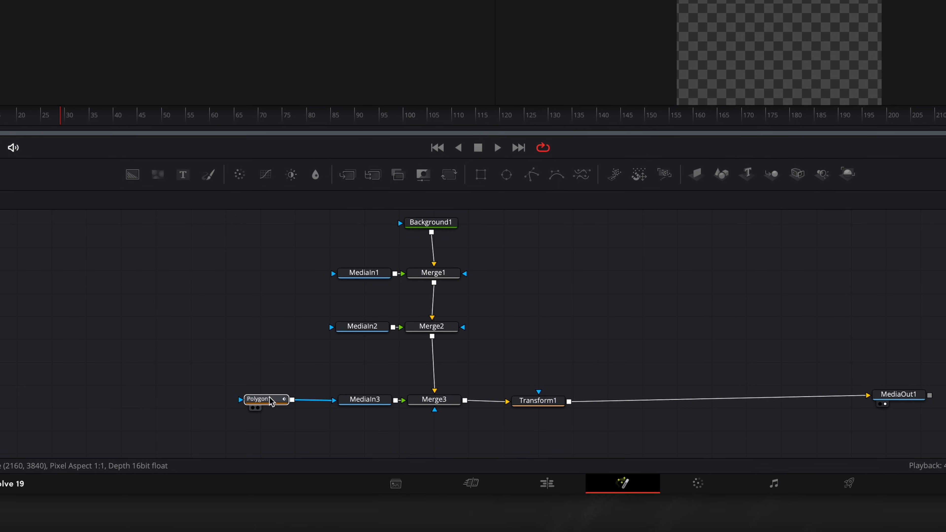
click(839, 151)
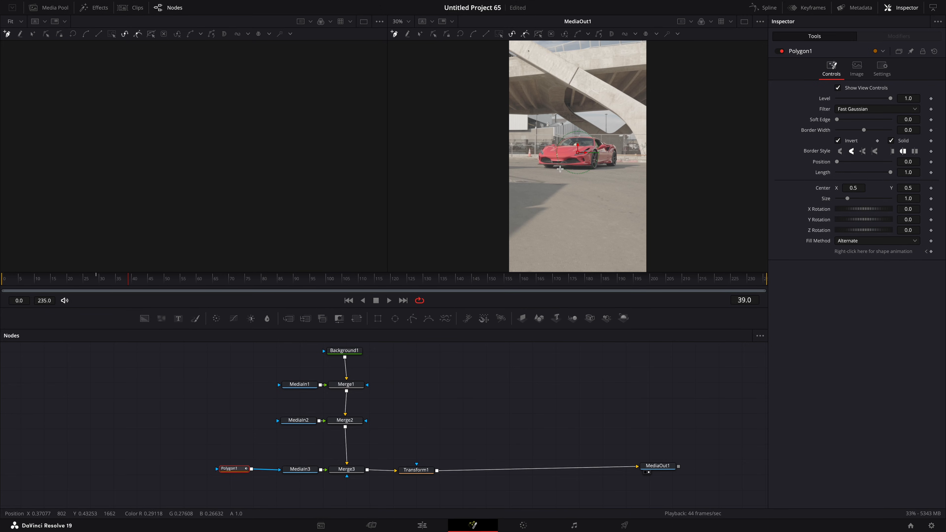
Draw a closed polygon mask along the road line under the car, enclosing the lower part of the frame.
scroll(561, 169, up, 4)
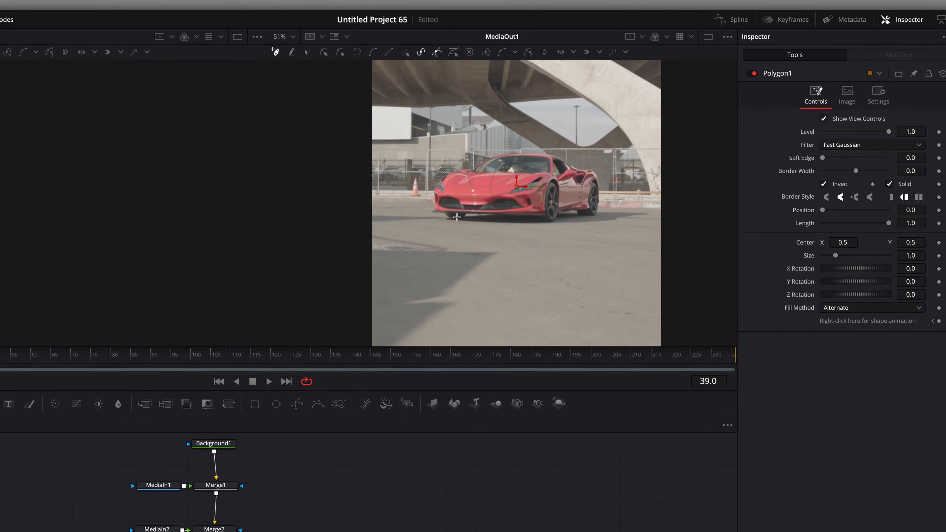
scroll(457, 217, up, 1)
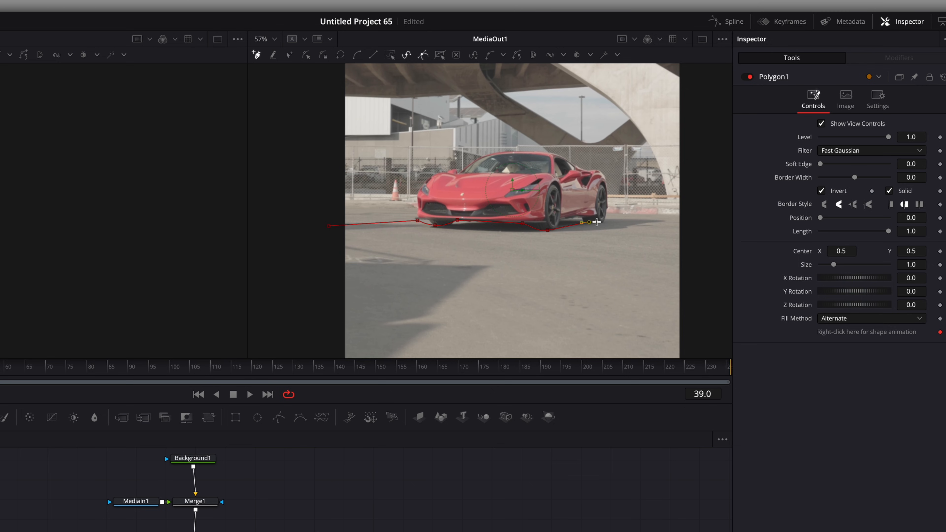
scroll(681, 218, down, 5)
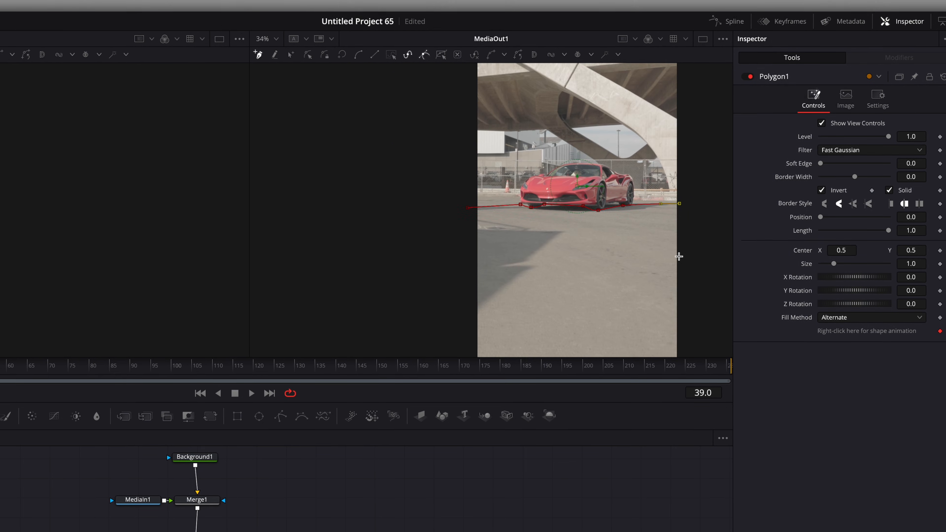
scroll(682, 276, down, 1)
click(695, 325)
click(543, 328)
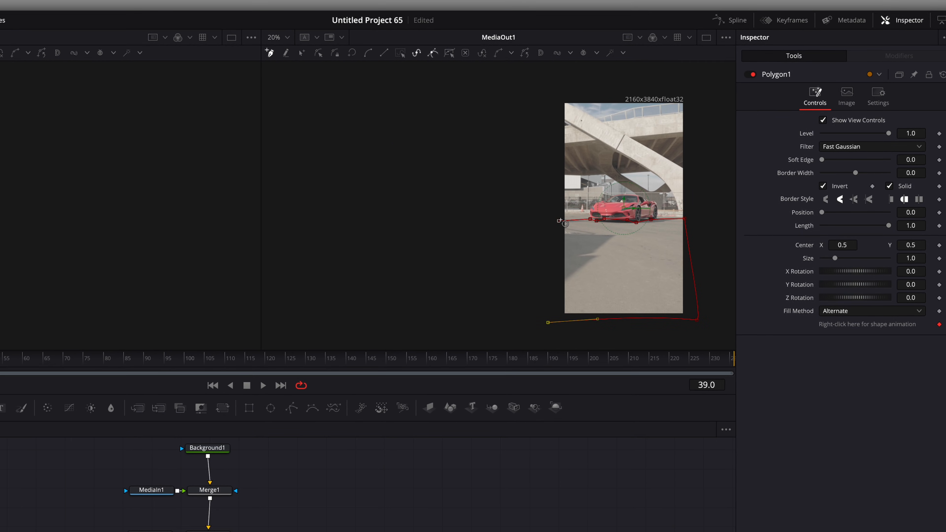
click(550, 260)
click(554, 225)
scroll(582, 228, up, 4)
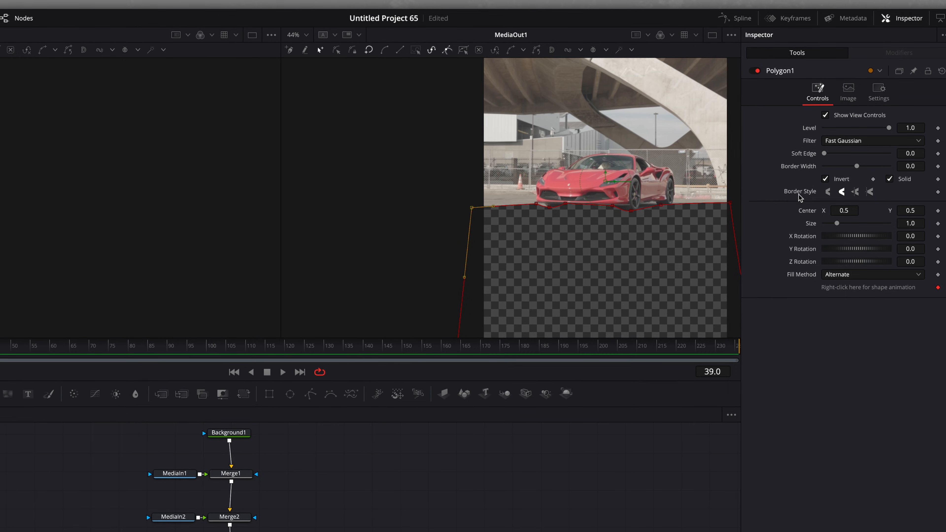
Reshape the polygon's points at later frames so the mask keeps following the car's lower edge.
drag(1, 343, 155, 343)
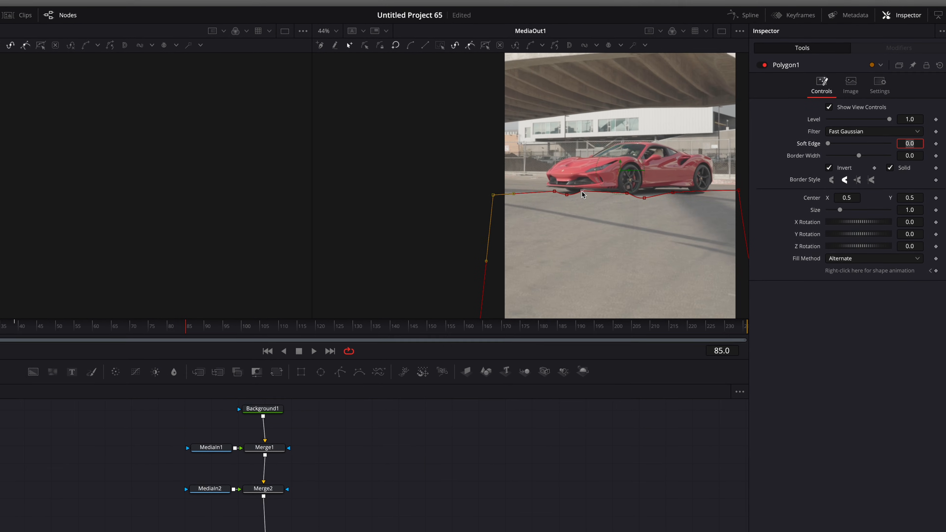
drag(554, 192, 557, 187)
drag(567, 195, 585, 191)
drag(627, 193, 705, 180)
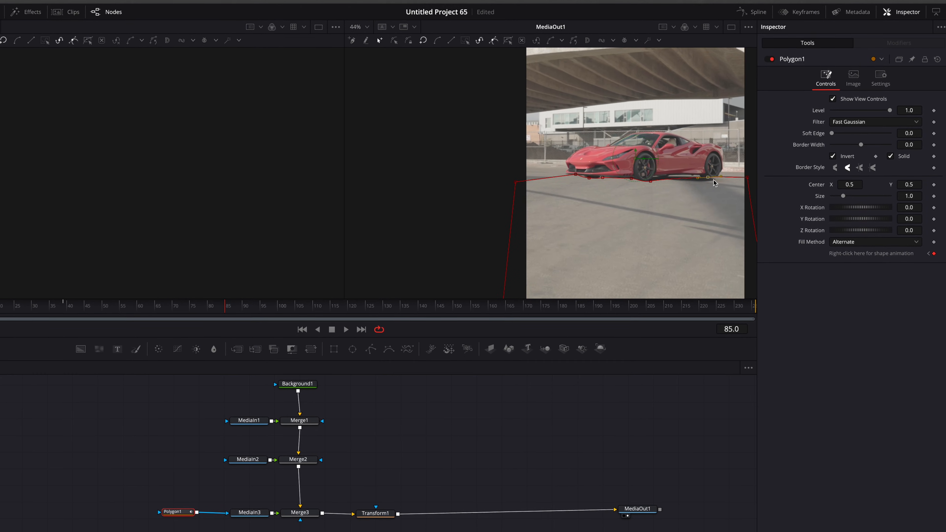
scroll(553, 209, down, 3)
drag(220, 313, 355, 305)
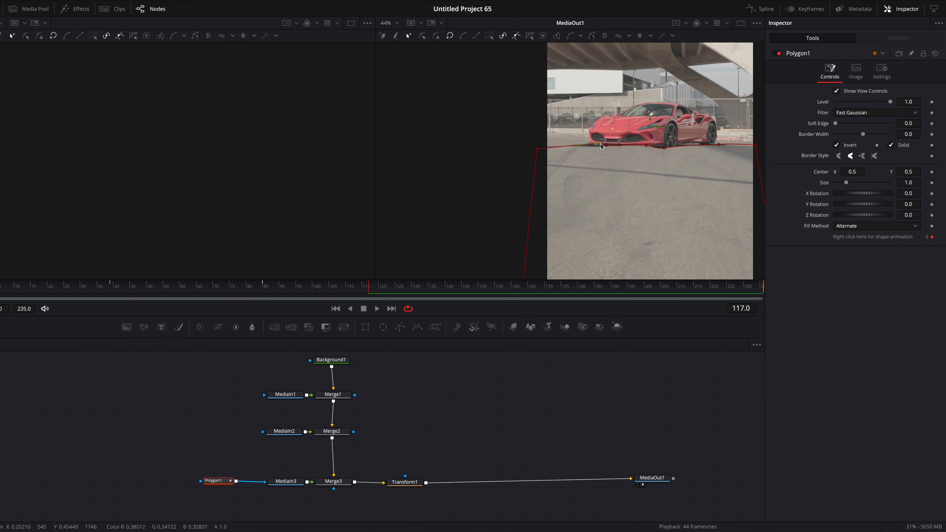
drag(585, 147, 588, 148)
drag(598, 150, 648, 145)
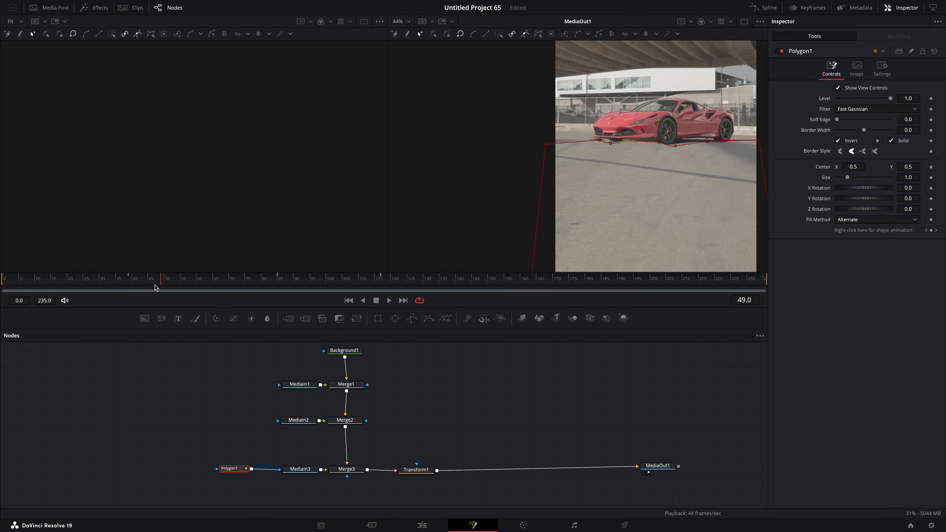
drag(155, 287, 133, 287)
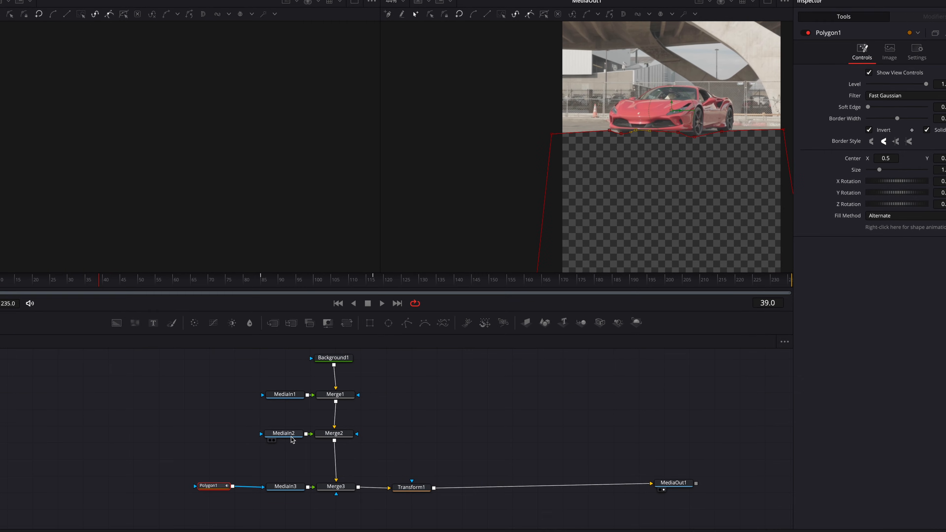
Insert a Transform node between MediaIn2 and Merge2.
click(307, 425)
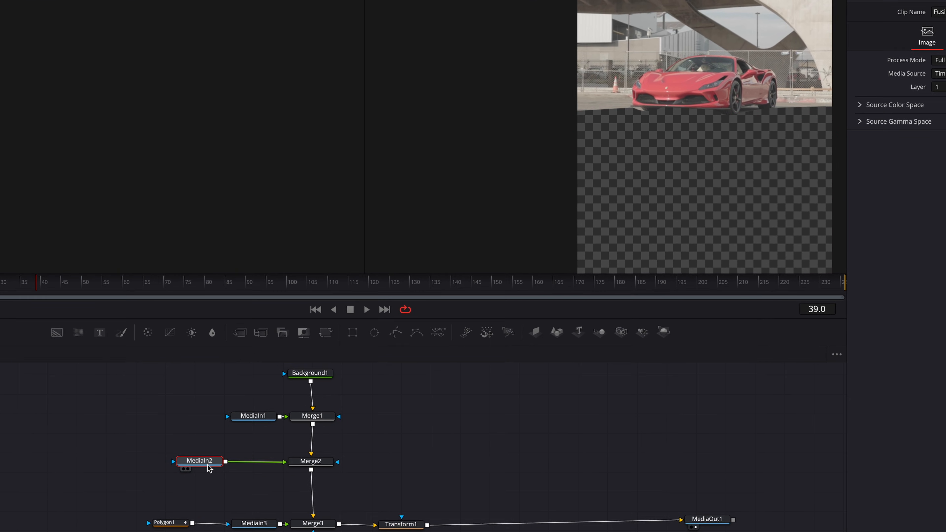
key(shift+space)
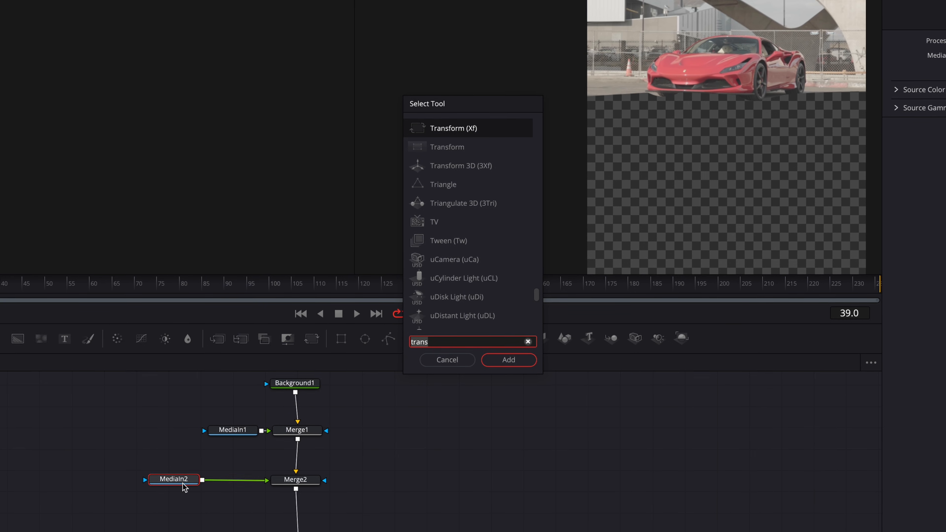
key(Return)
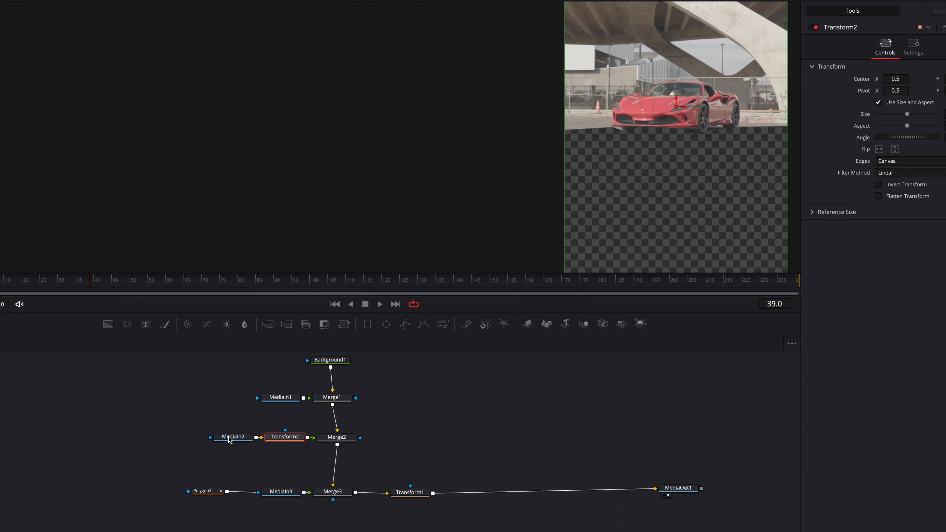
Shift the second clip downward by setting Transform2's Center Y to about 0.273.
click(17, 285)
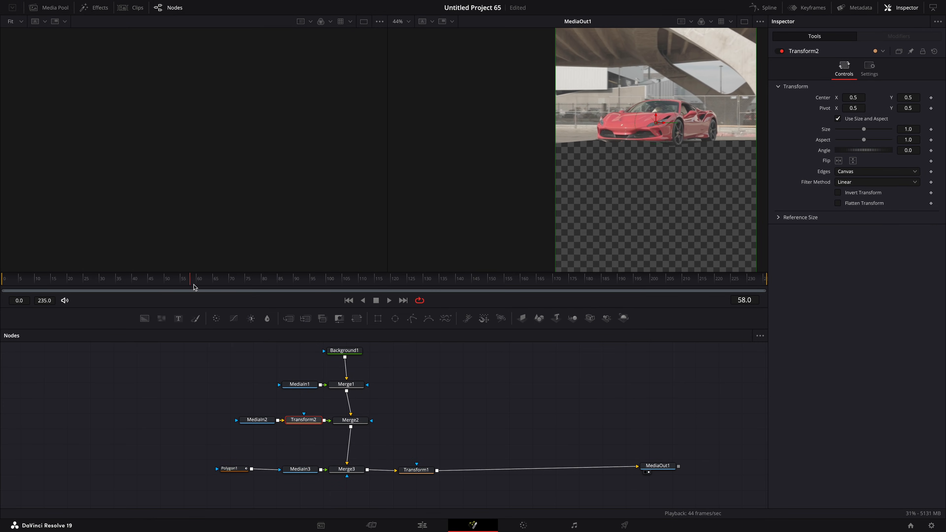
drag(194, 287, 201, 288)
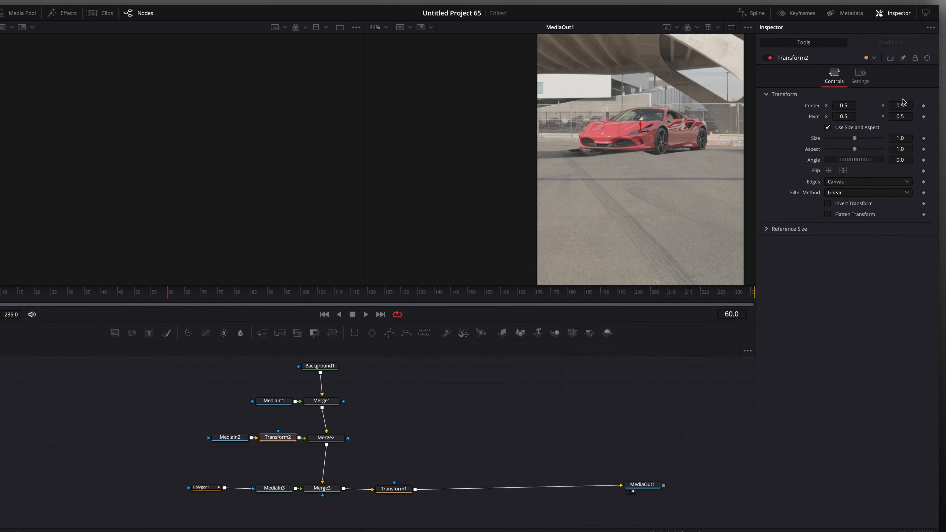
drag(908, 97, 831, 98)
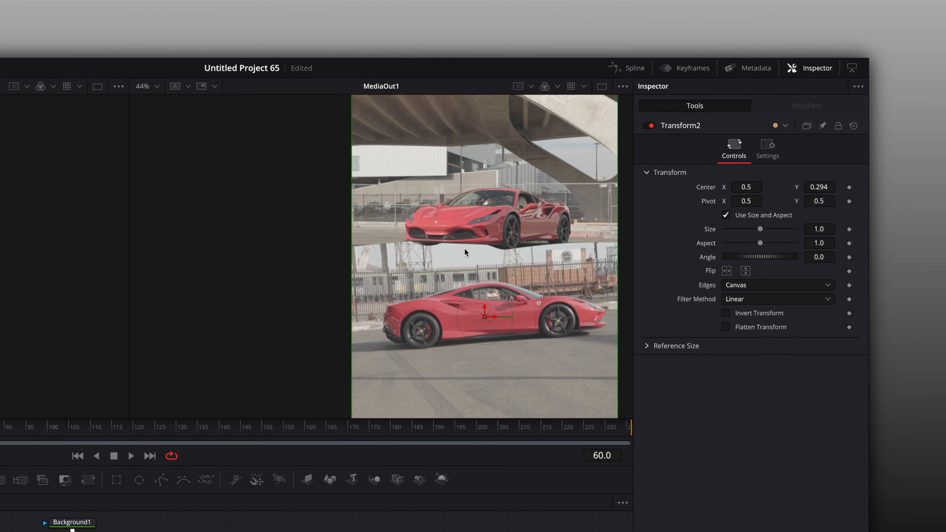
scroll(488, 234, down, 3)
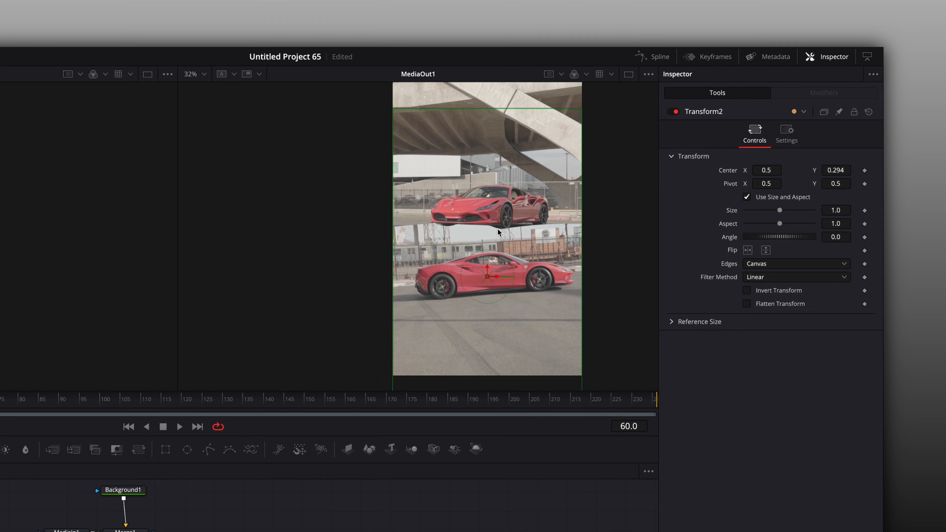
drag(105, 325, 96, 326)
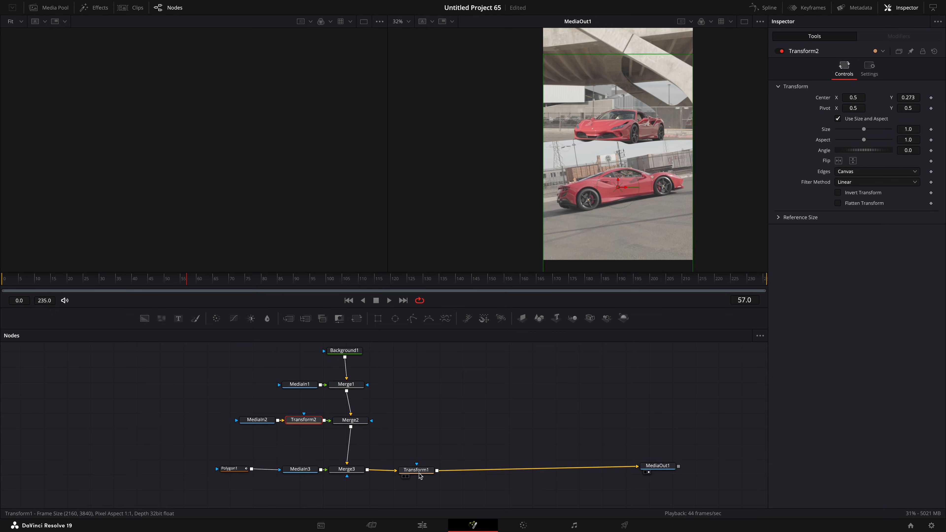
Select Transform1 and set keyframes on its Center and Size.
drag(190, 285, 151, 310)
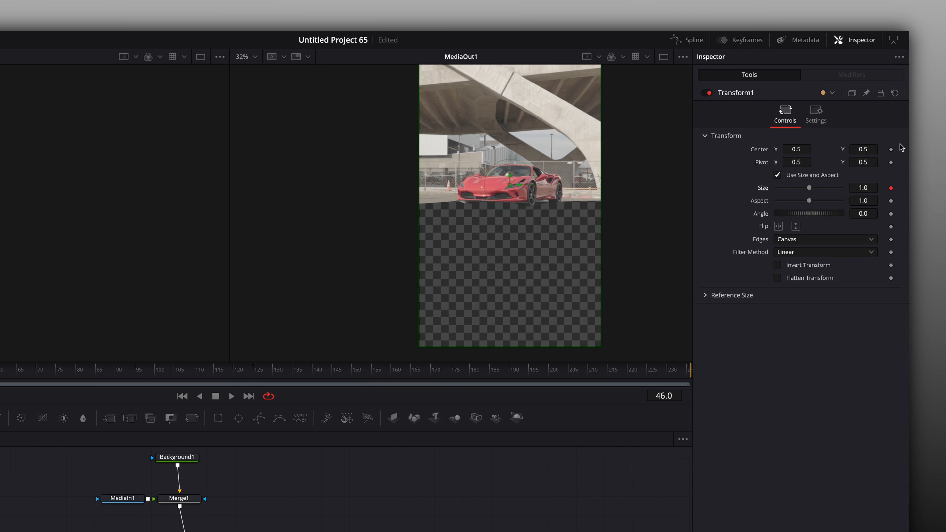
click(891, 150)
At a later frame, animate Transform1 to Center Y 0.72 and Size 1.241.
drag(0, 354, 72, 357)
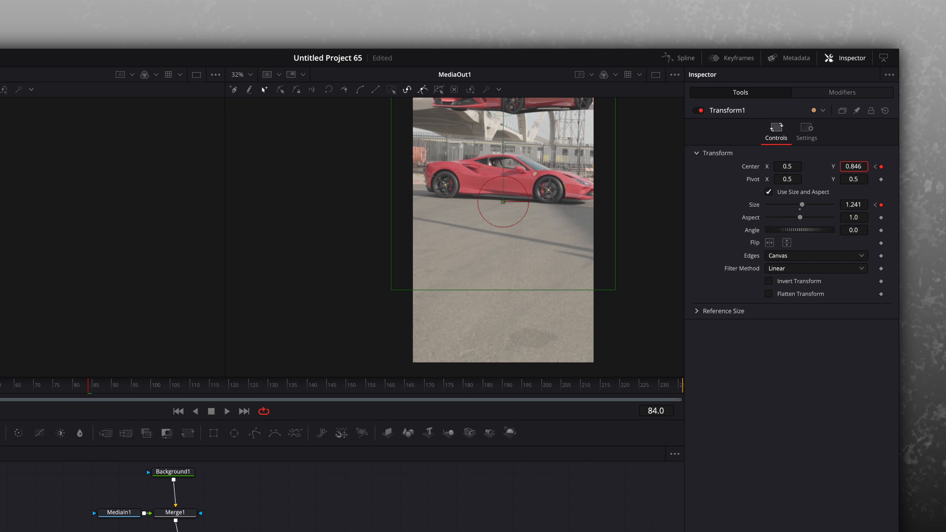
drag(454, 321, 447, 326)
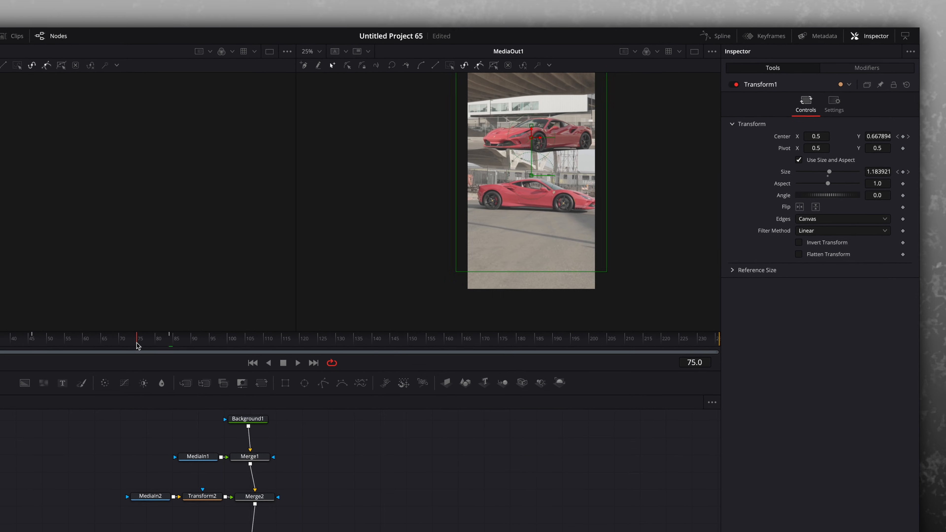
mouse_move(137, 343)
mouse_down()
mouse_move(75, 343)
mouse_move(154, 340)
mouse_up()
drag(261, 284, 276, 280)
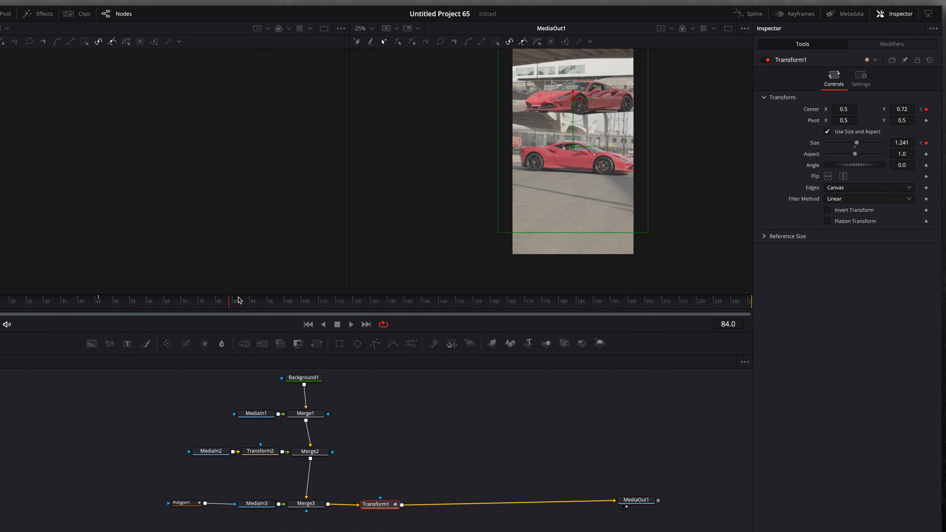
Open the Spline editor and smooth all of Transform1's Center and Size keyframes.
click(763, 8)
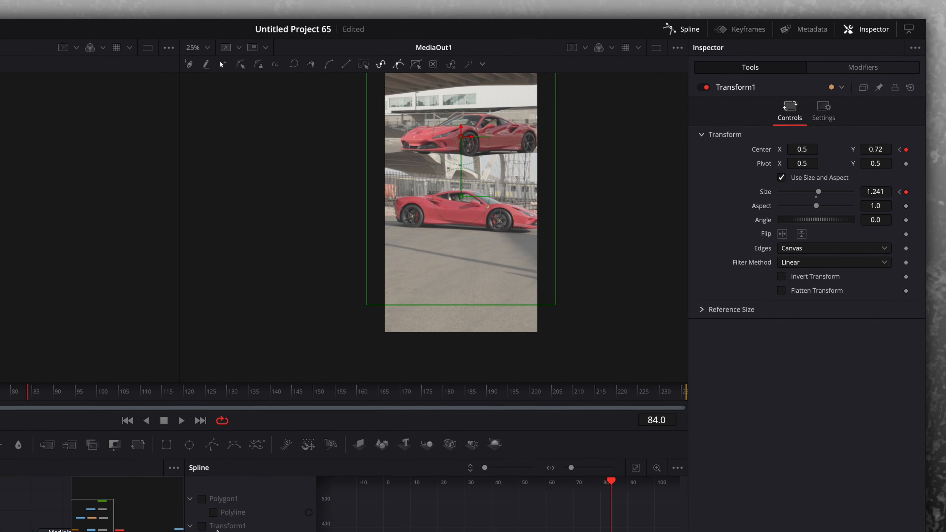
scroll(219, 418, right, 4)
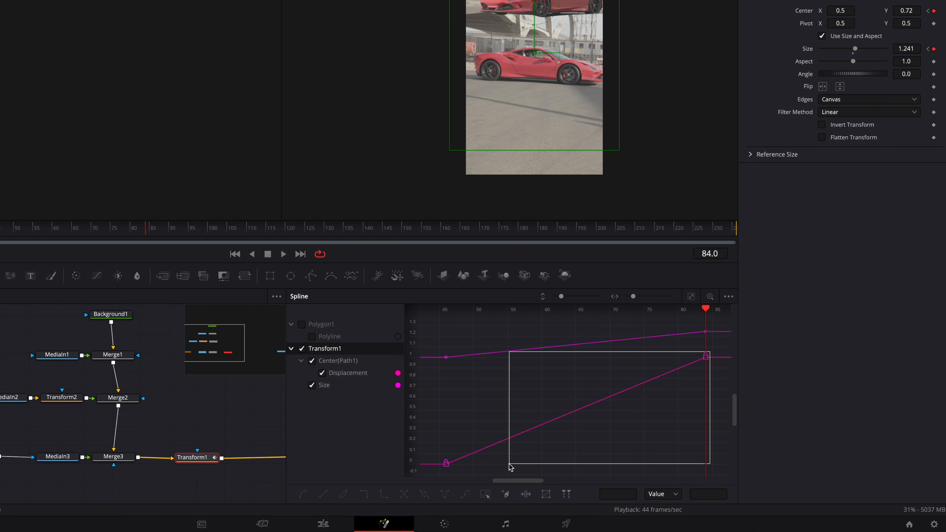
drag(420, 473, 421, 472)
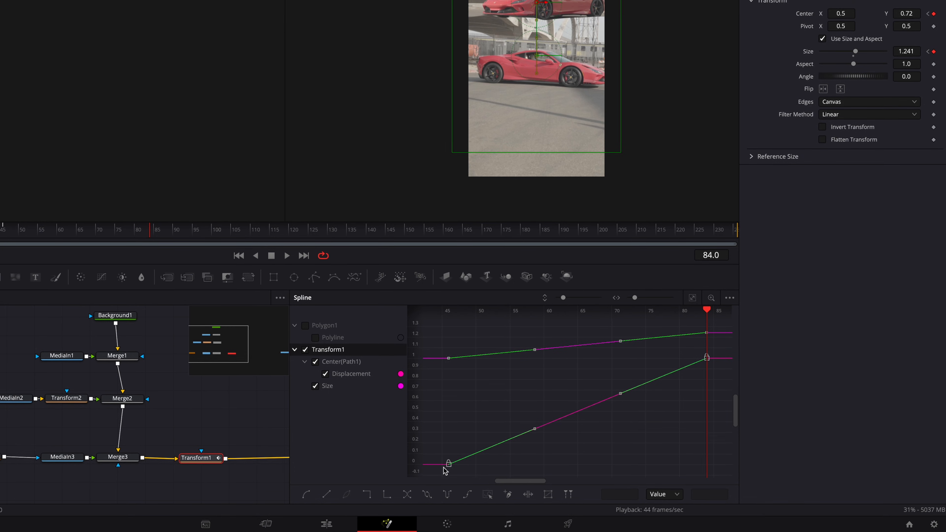
key(shift+s)
click(574, 457)
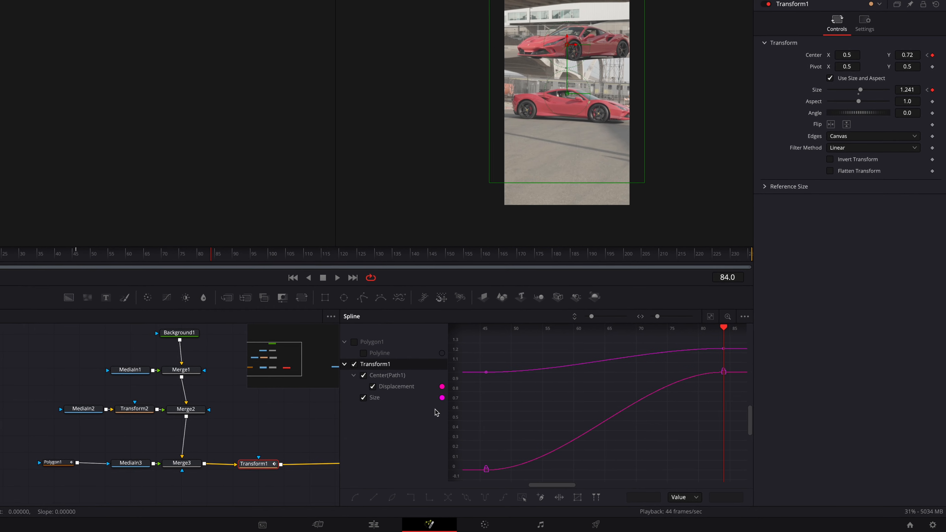
Play back the composition to preview the smoothed Transform1 animation.
click(75, 246)
drag(155, 276, 94, 293)
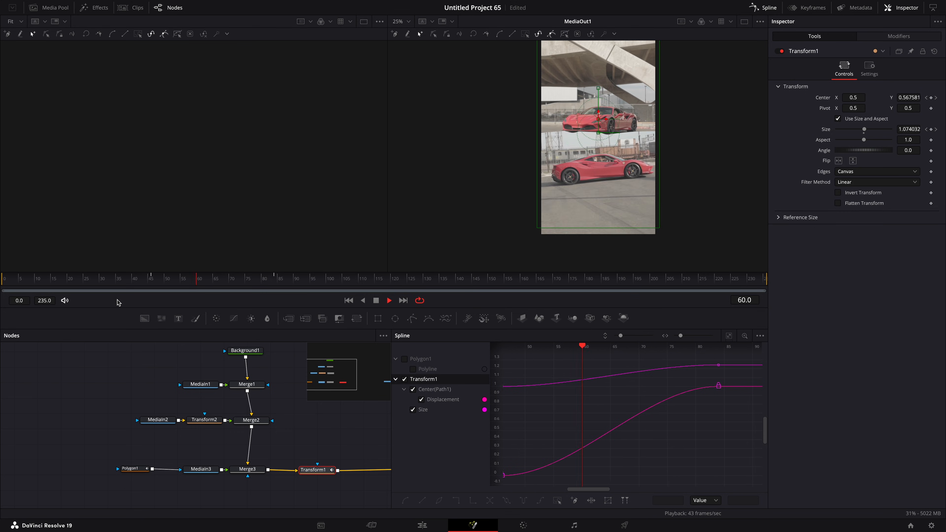
key(space)
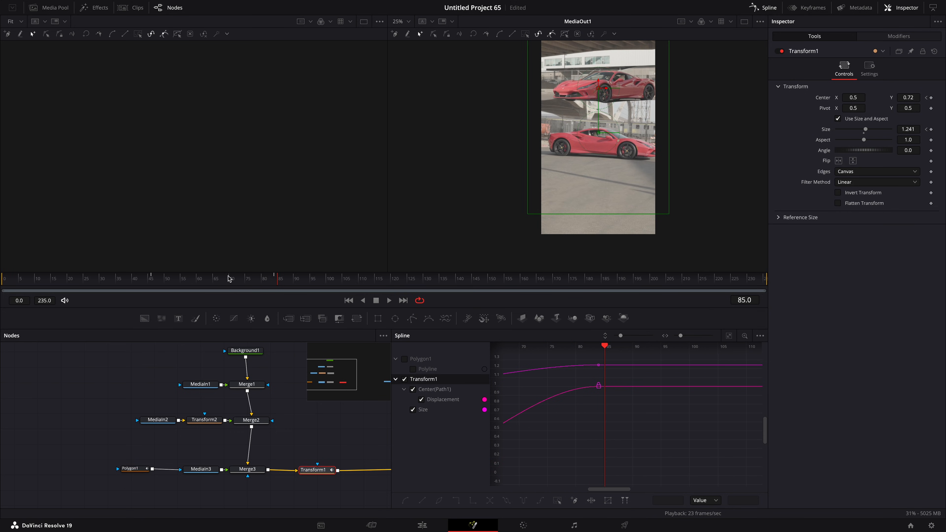
click(273, 282)
Duplicate Polygon1, MediaIn3 and Merge3, and wire the copied Merge3_1 between Merge2 and Merge3.
drag(128, 484, 268, 468)
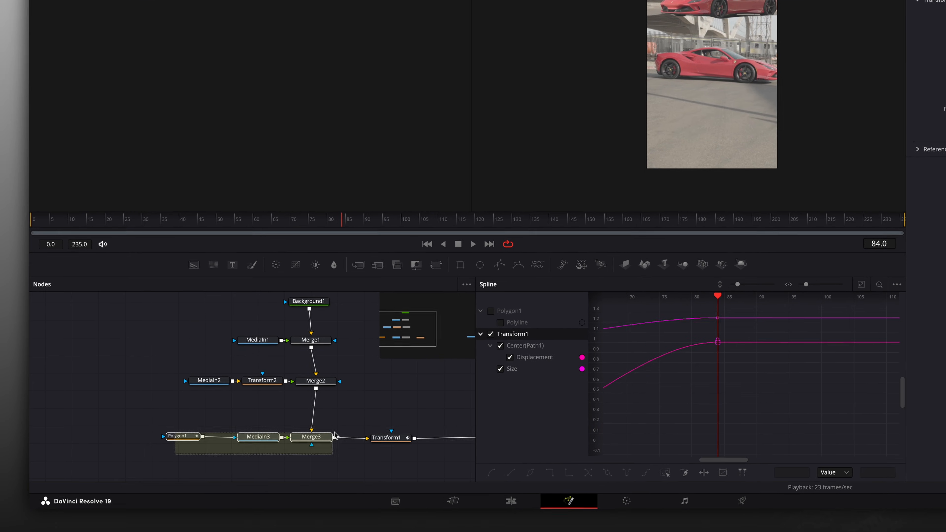
drag(335, 434, 335, 434)
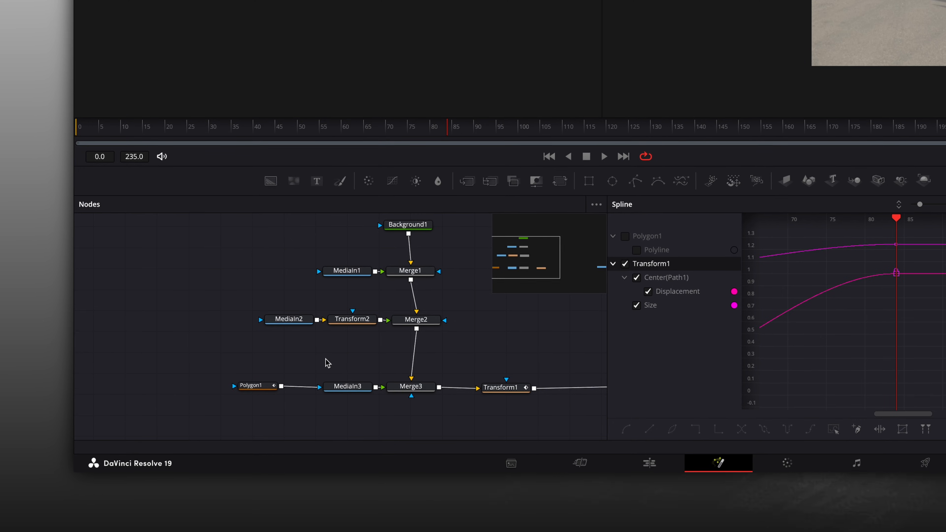
key(ctrl+c)
key(ctrl+v)
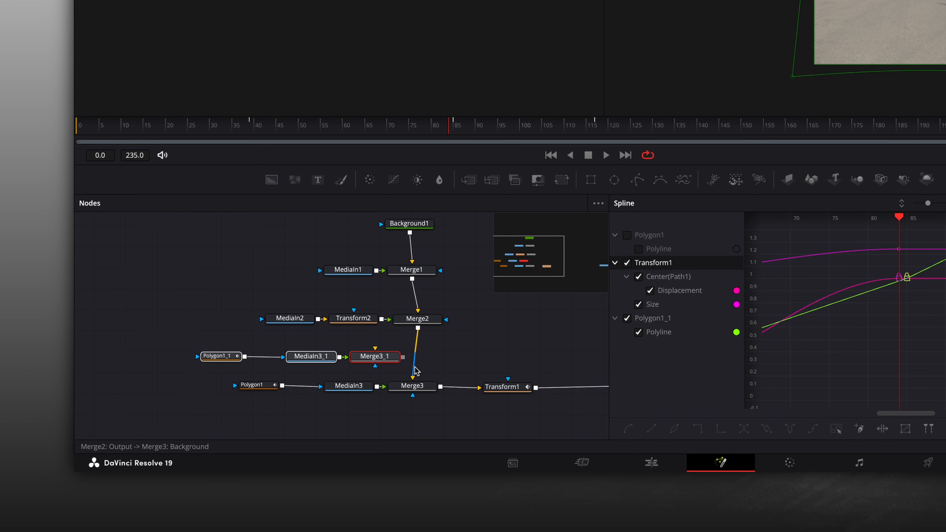
drag(393, 354, 416, 380)
click(232, 357)
drag(232, 357, 284, 357)
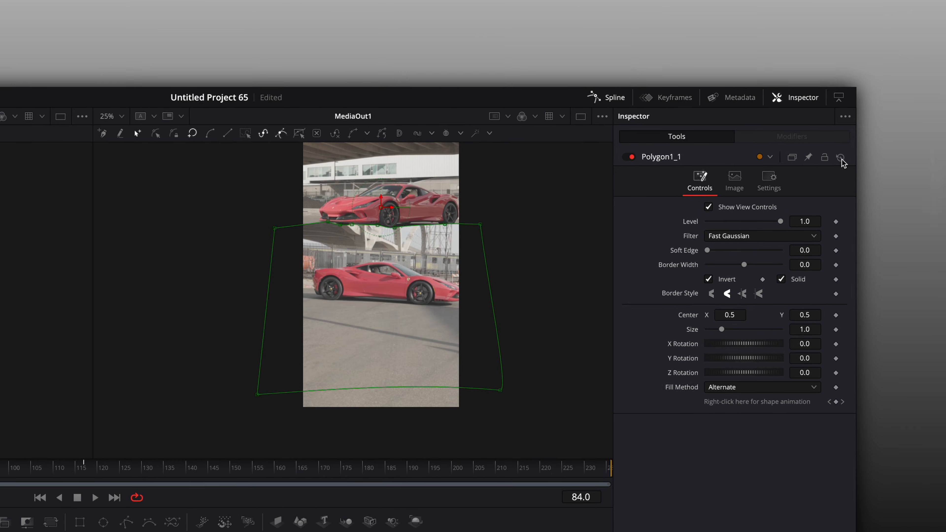
Reset Polygon1_1, then keyframe its Level at 1.0 on frame 57 and 0.0 on frame 77.
click(841, 158)
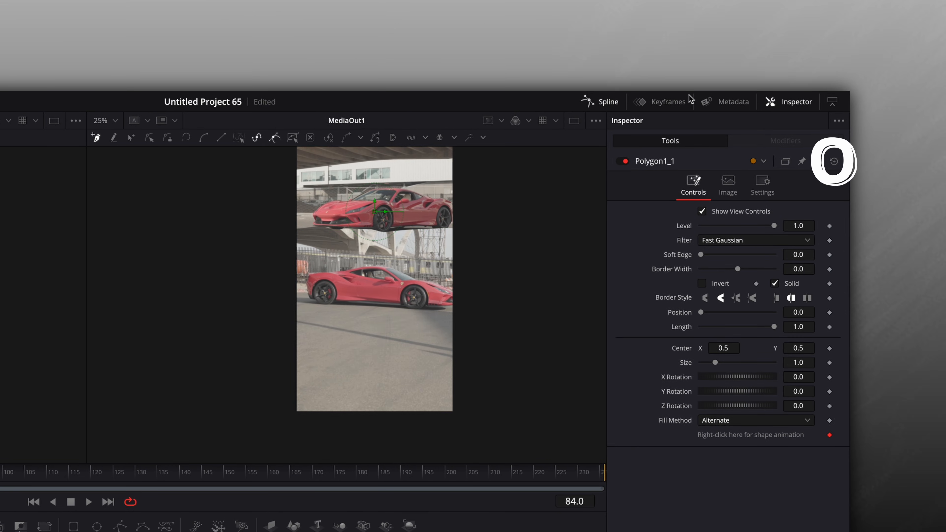
drag(34, 417, 188, 286)
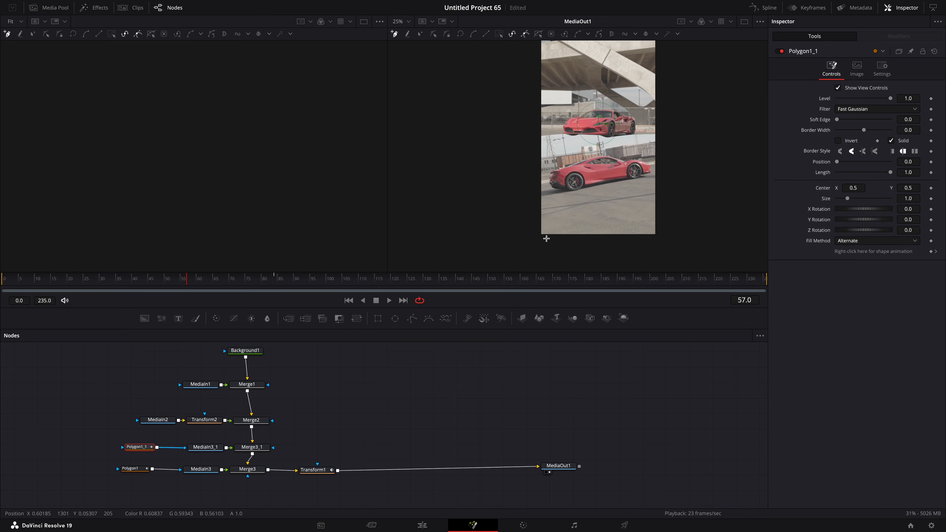
scroll(660, 51, up, 3)
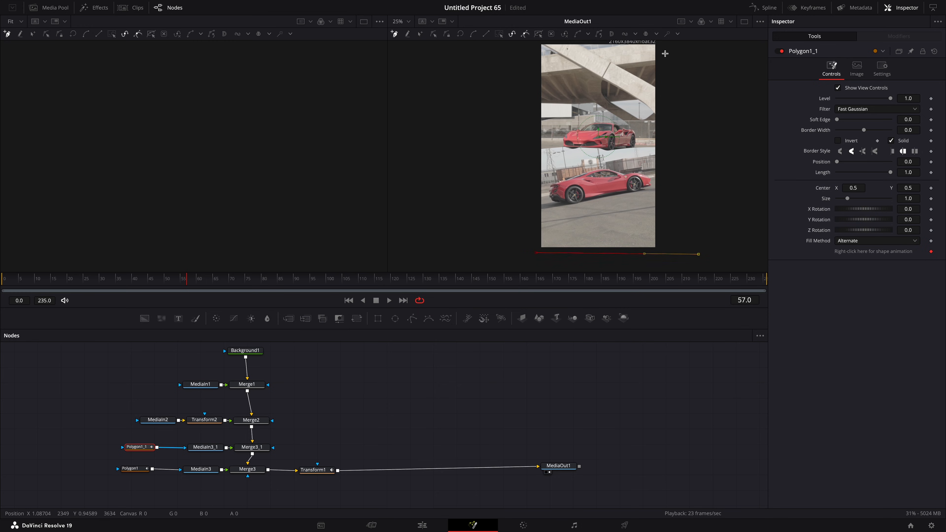
scroll(532, 247, down, 3)
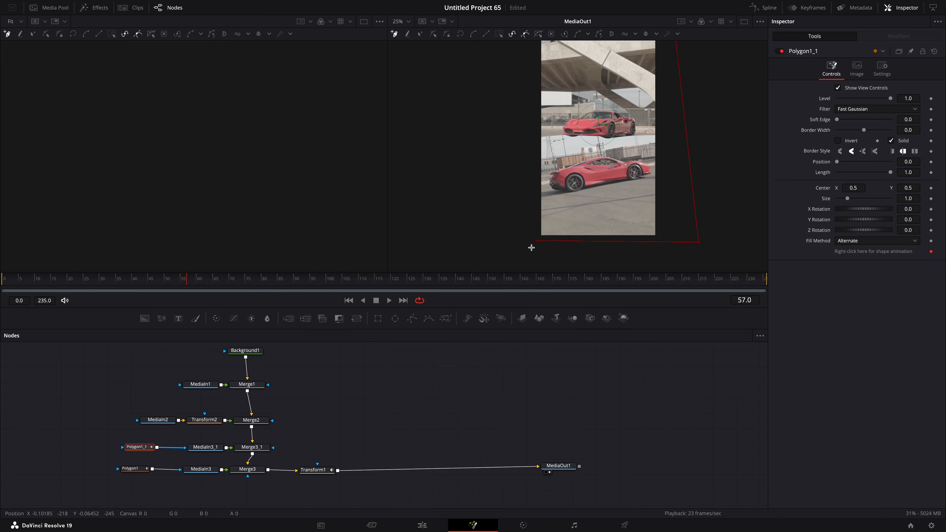
click(537, 242)
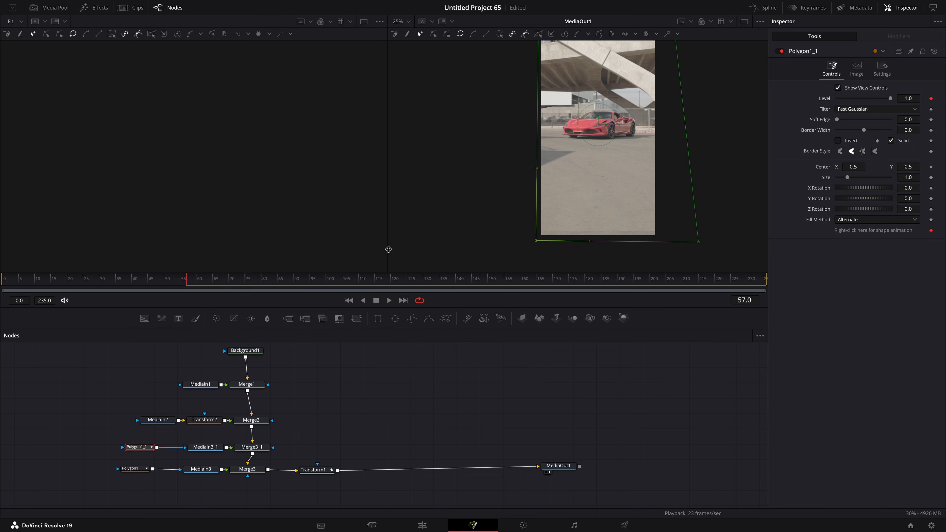
drag(194, 280, 250, 280)
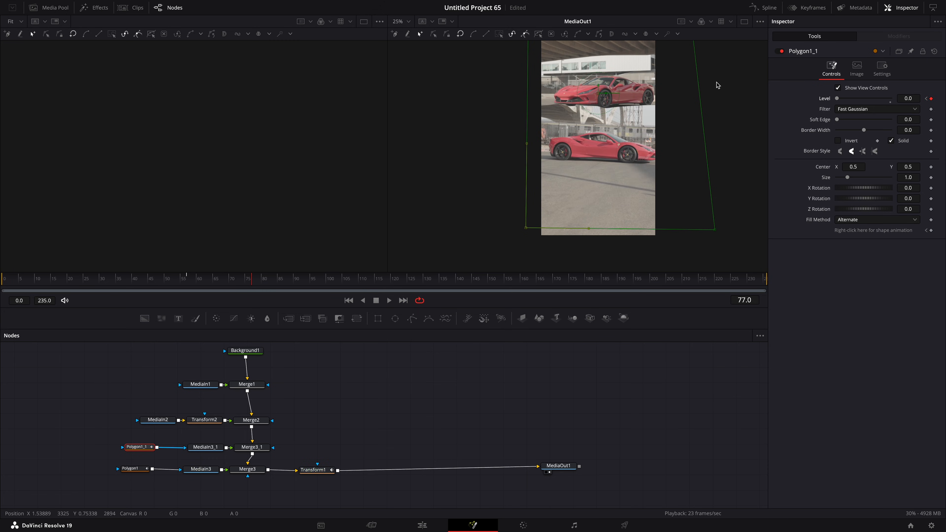
In the Spline editor, show only Polygon1_1's Level curve and ease its keyframes.
click(764, 8)
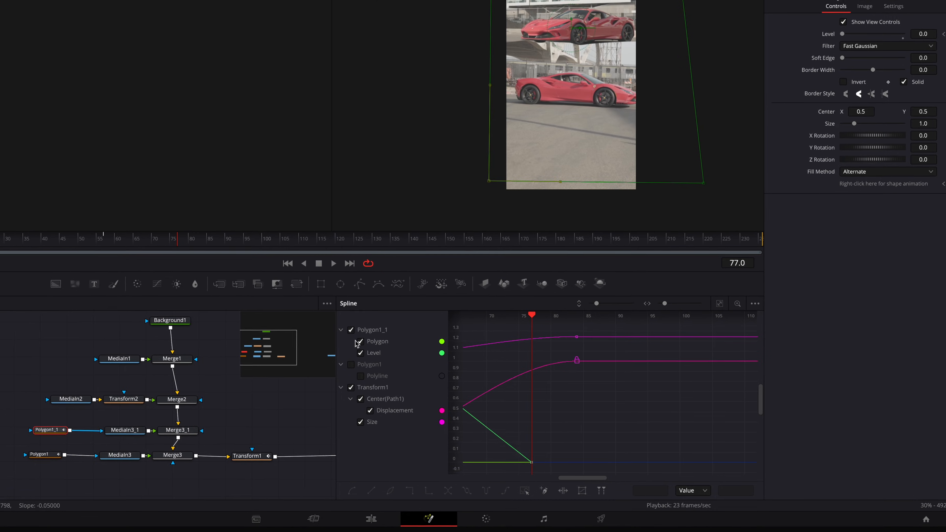
click(350, 388)
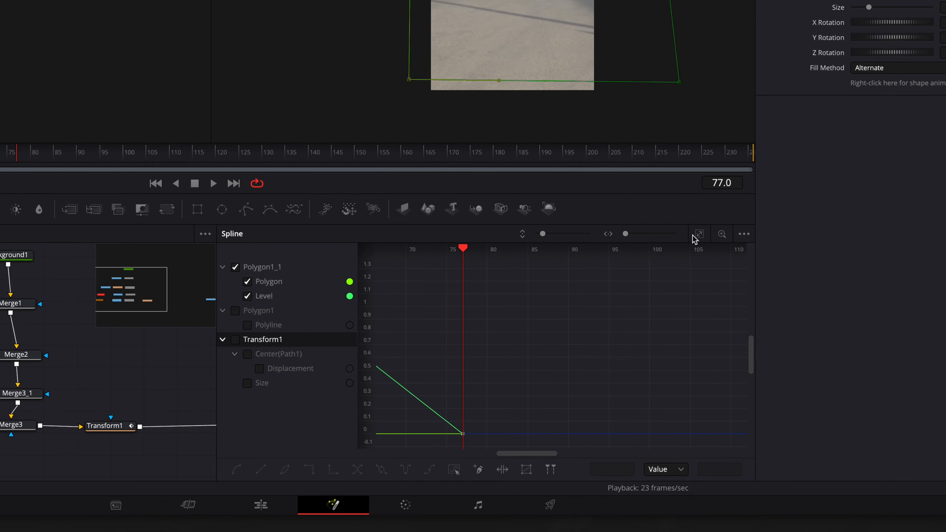
click(698, 234)
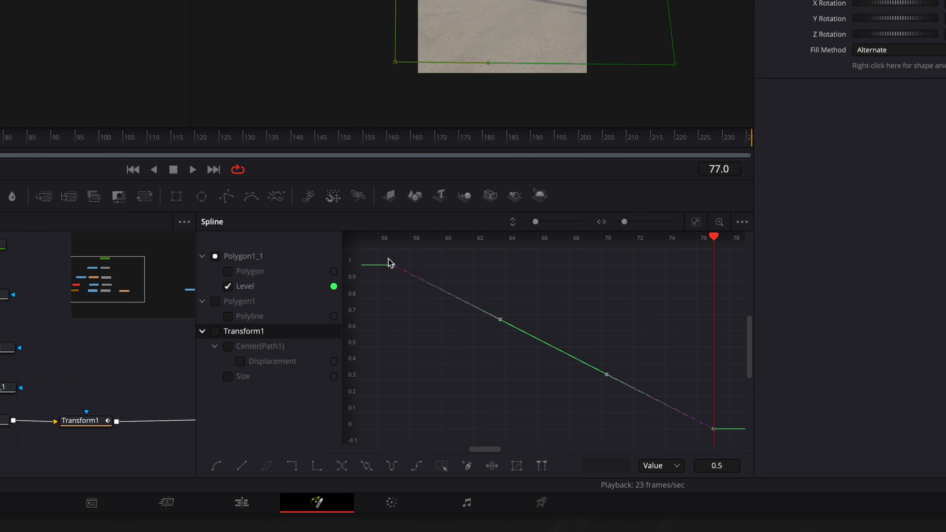
drag(677, 431, 713, 430)
click(393, 265)
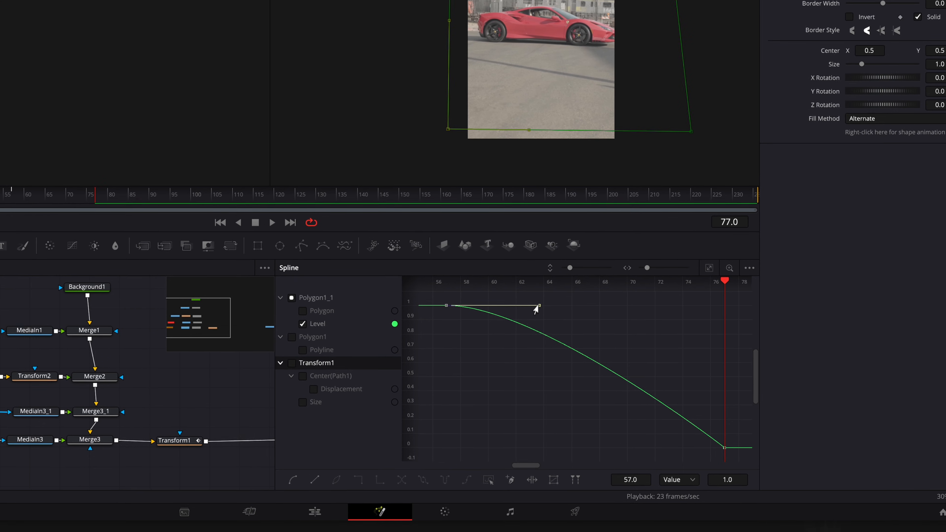
mouse_move(109, 255)
mouse_down()
mouse_move(37, 256)
mouse_move(96, 258)
mouse_up()
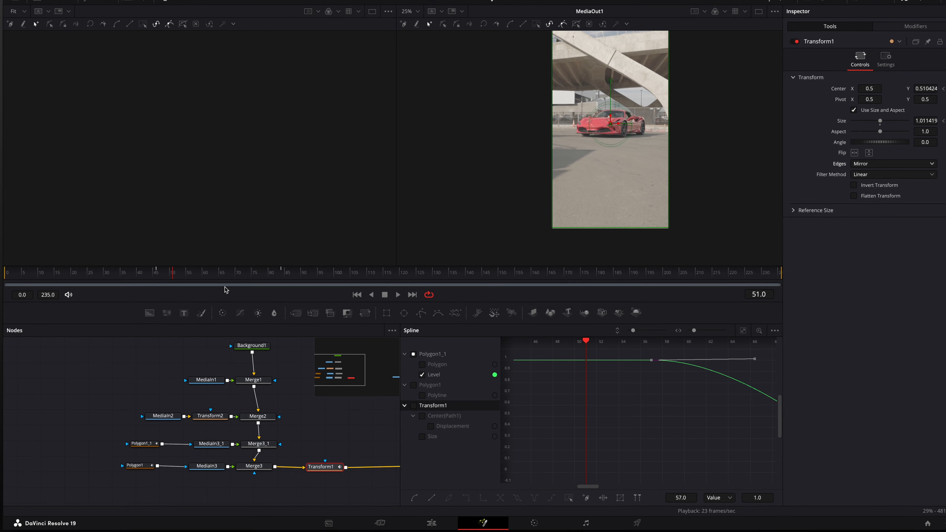
Select Polygon1 and step to frame 85 to inspect its mask in the viewer.
drag(167, 281, 148, 280)
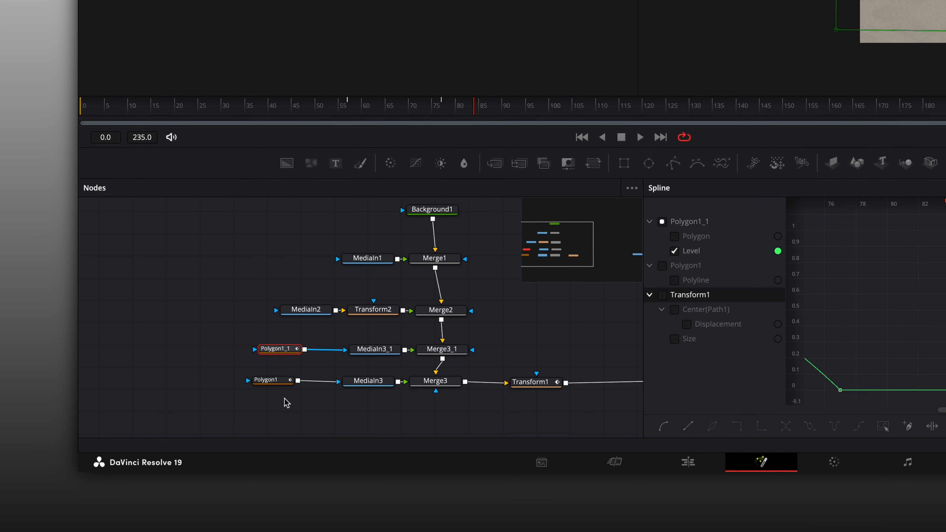
click(257, 387)
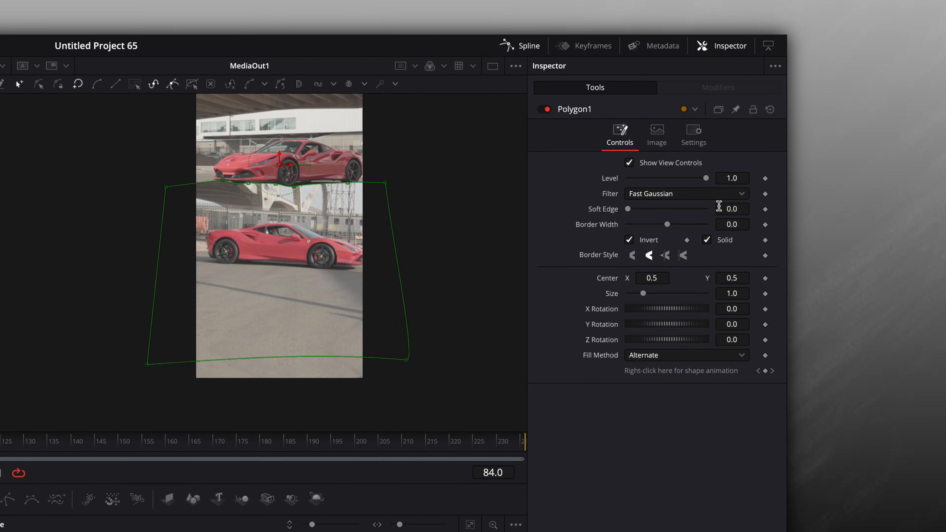
drag(722, 208, 736, 214)
key(Right)
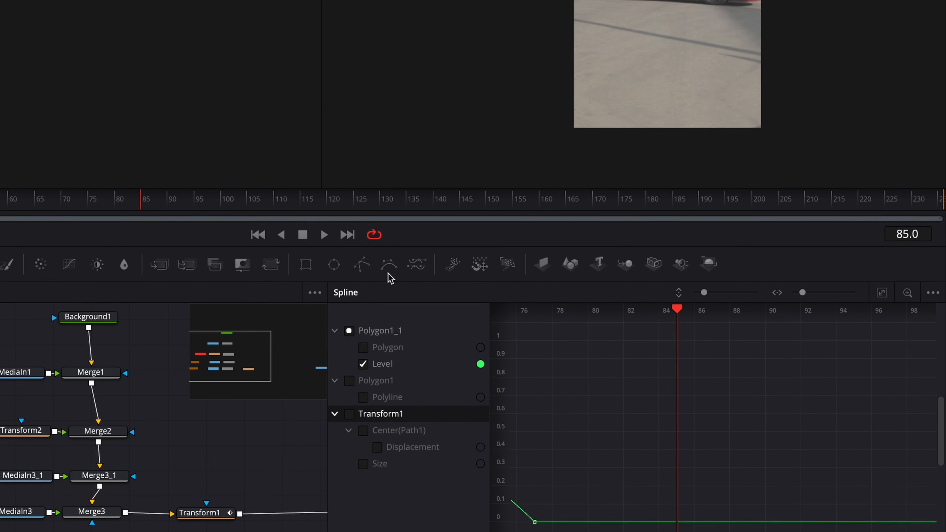
Add a BSpline mask, connect it to MediaIn2's mask input, and enable Invert.
drag(450, 249, 322, 302)
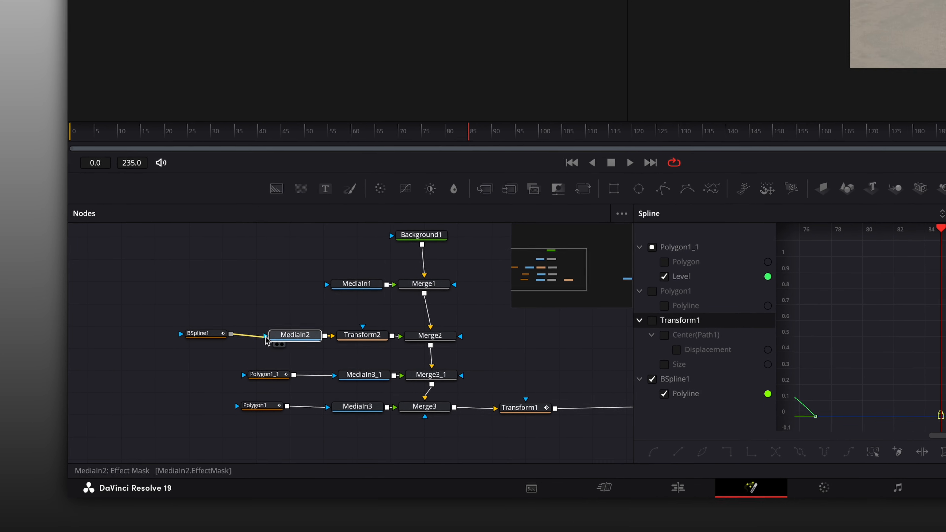
drag(265, 337, 265, 336)
click(208, 336)
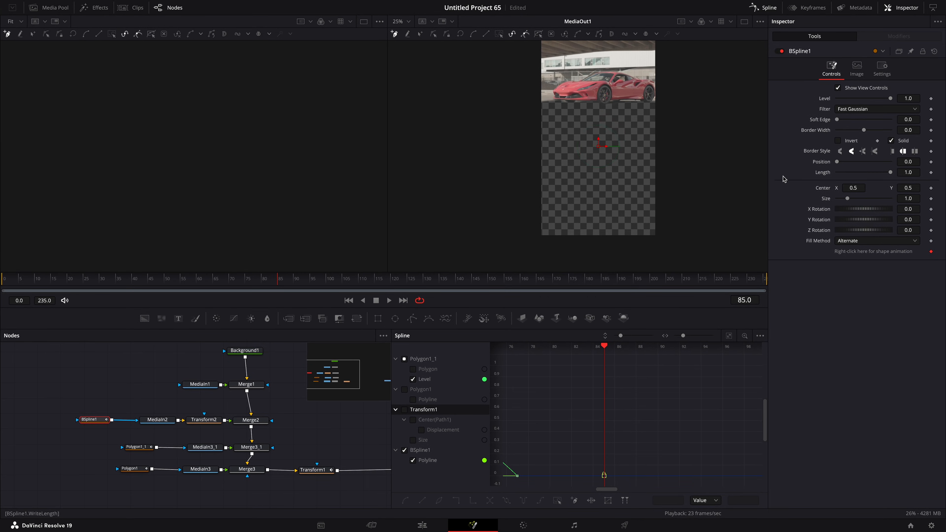
click(837, 141)
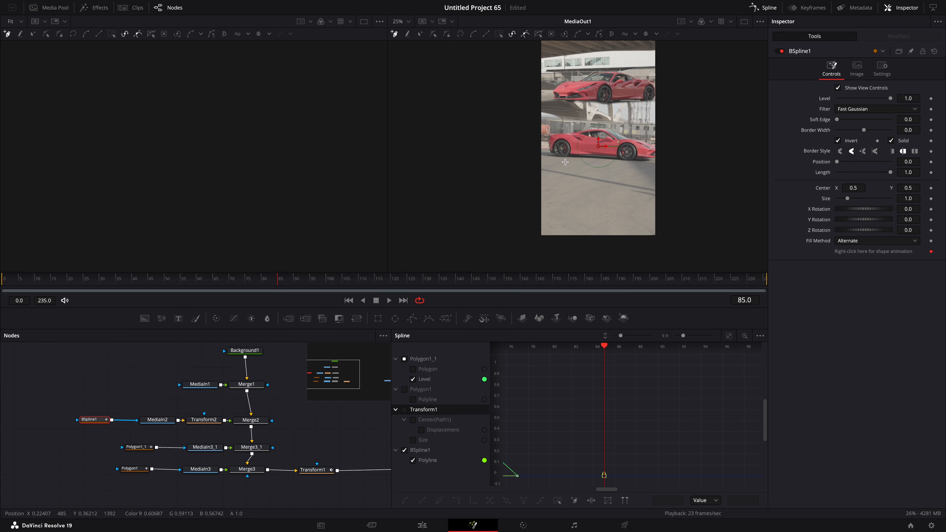
Draw a closed BSpline shape covering the frame below the second car.
scroll(566, 161, up, 2)
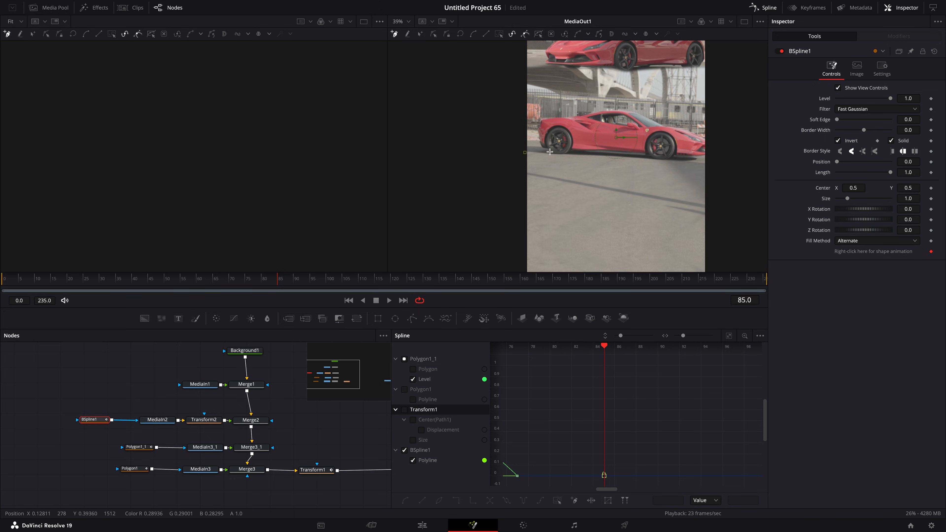
click(642, 153)
click(657, 158)
click(709, 156)
scroll(708, 164, down, 5)
click(710, 215)
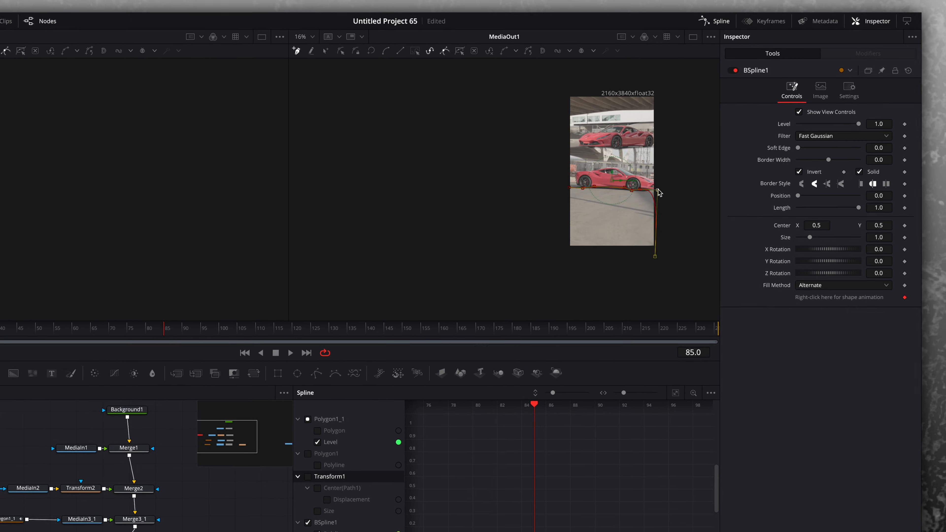
drag(658, 190, 671, 190)
click(559, 256)
click(554, 195)
click(570, 188)
scroll(548, 208, up, 2)
Animate the BSpline by reshaping its points at frame 145 and again at frame 174.
drag(151, 329, 94, 329)
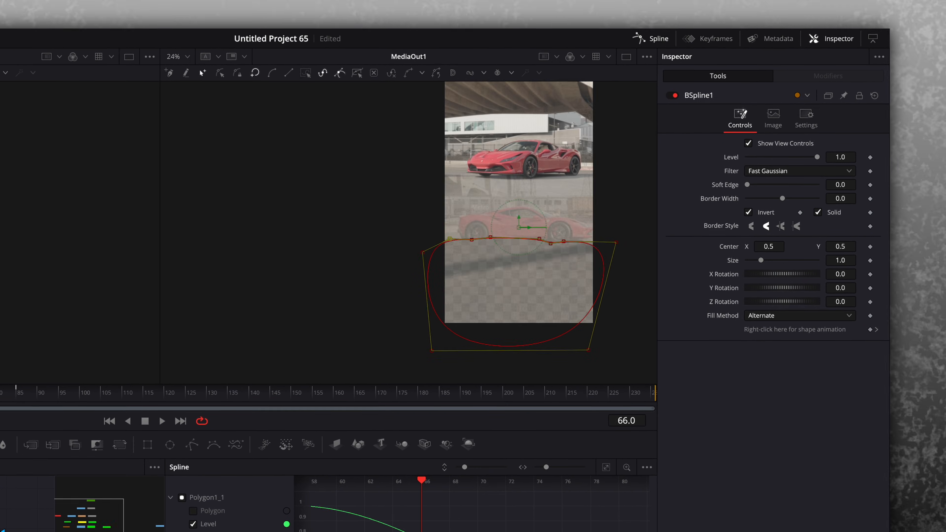
drag(1, 409, 262, 406)
scroll(482, 237, up, 1)
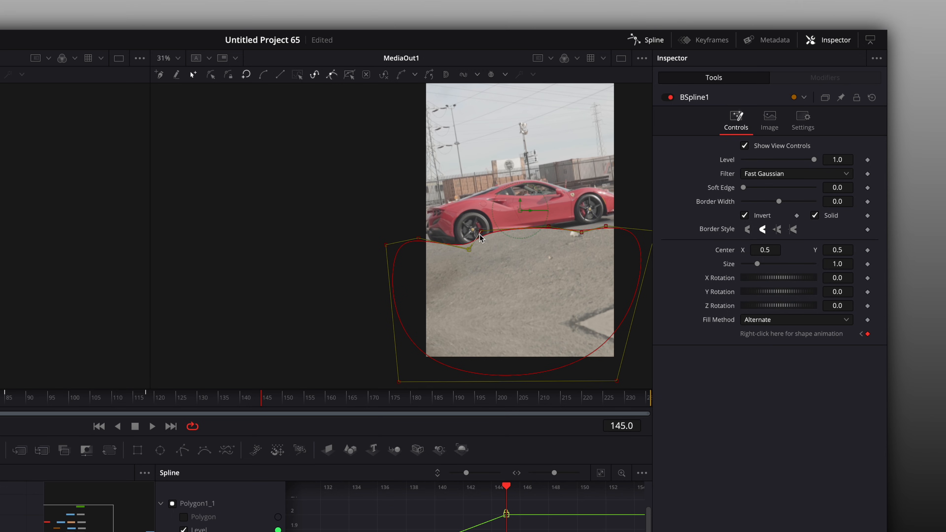
scroll(399, 369, down, 1)
drag(399, 376, 375, 386)
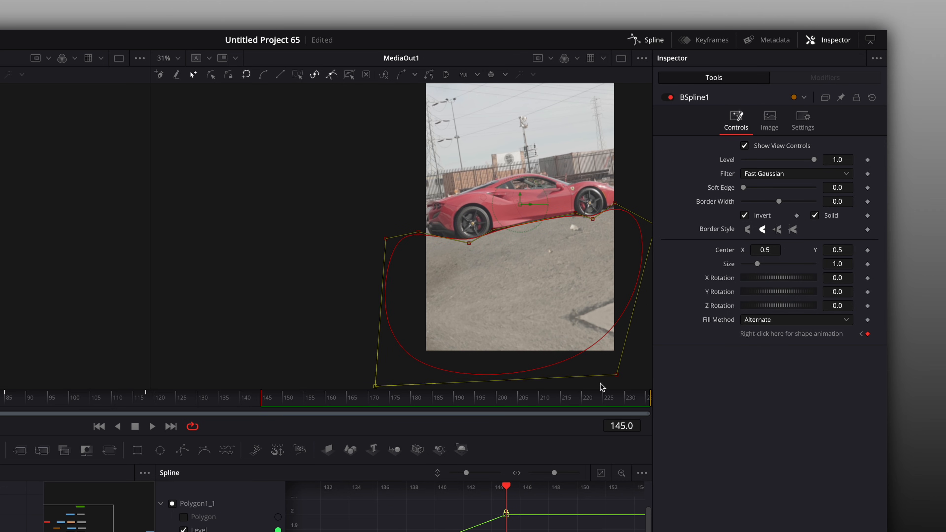
click(147, 402)
click(9, 401)
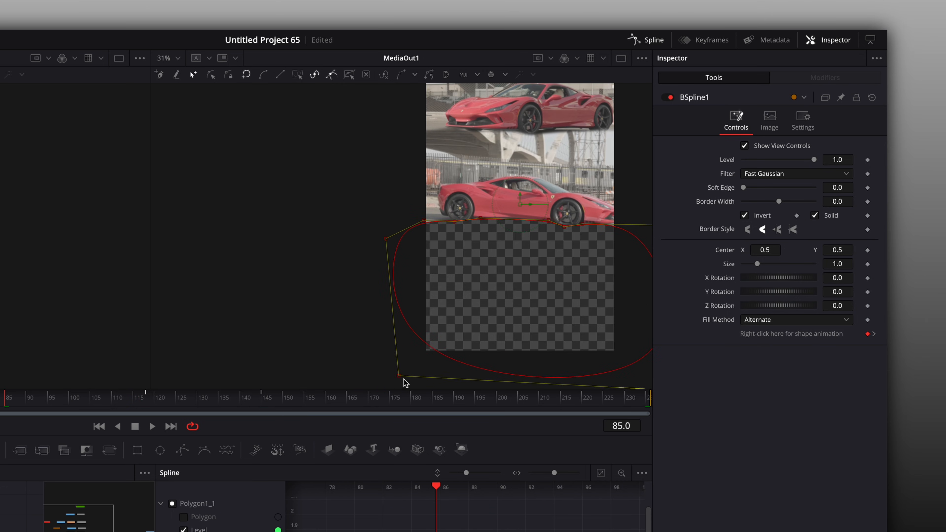
drag(84, 405, 387, 408)
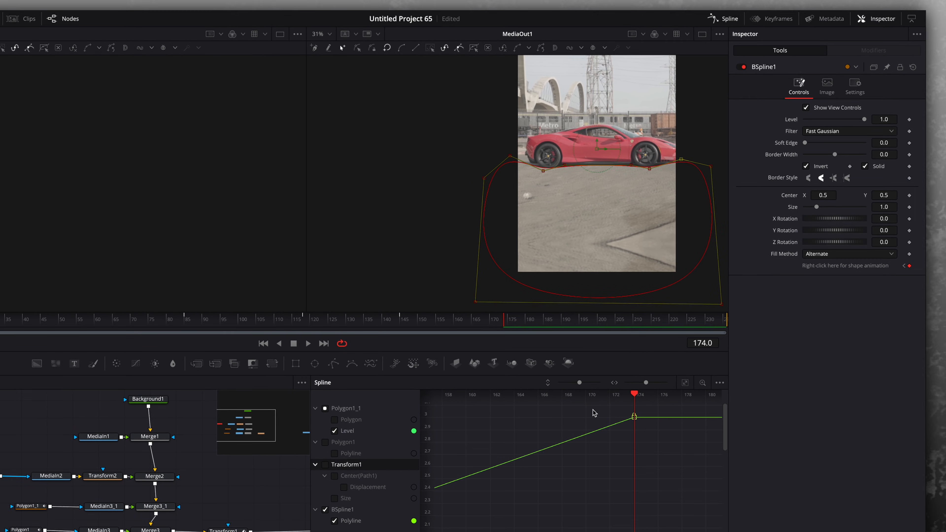
drag(462, 309, 363, 314)
drag(418, 287, 371, 293)
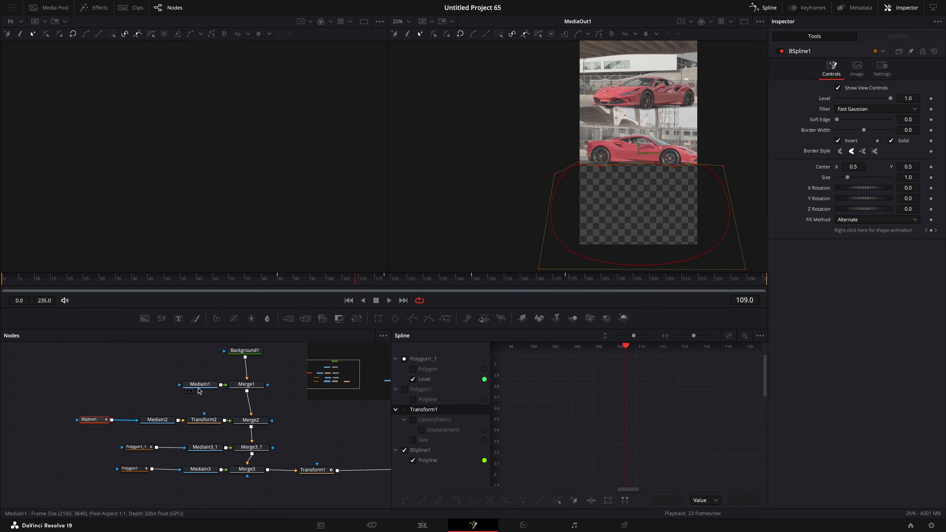
Add a Transform node between MediaIn1 and Merge1 and set its Center Y to 0.095.
drag(189, 389, 166, 389)
key(shift+space)
text(trans)
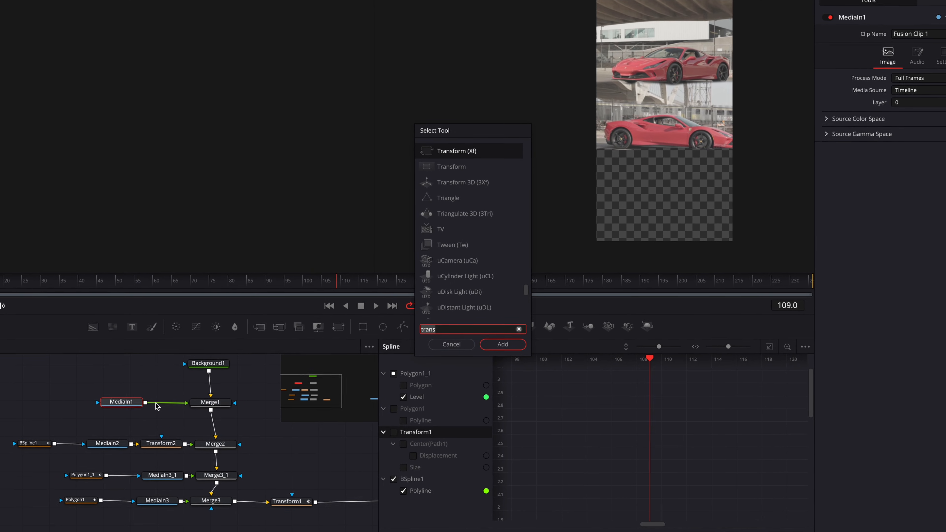
key(Return)
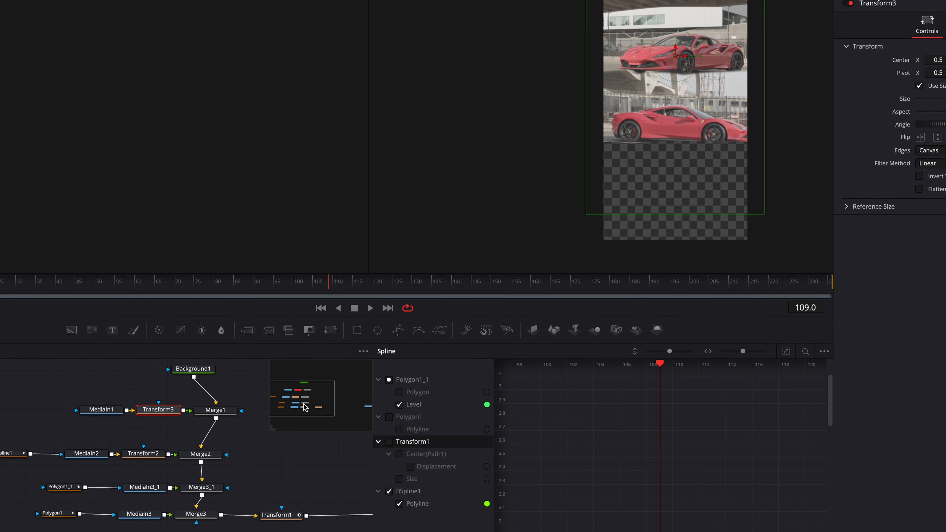
drag(920, 94, 860, 98)
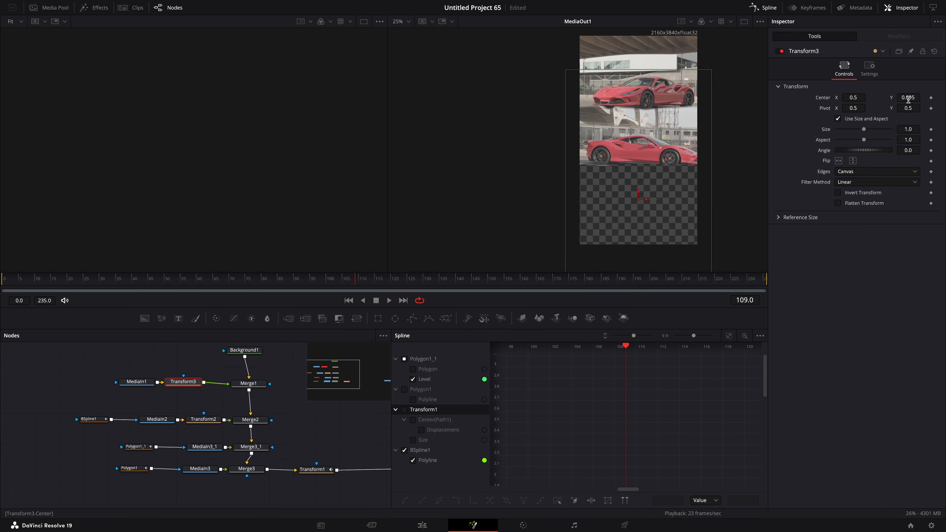
Examine the clip ranges and keyframe timing of all nodes in the Keyframes editor while scrubbing the timeline.
click(808, 7)
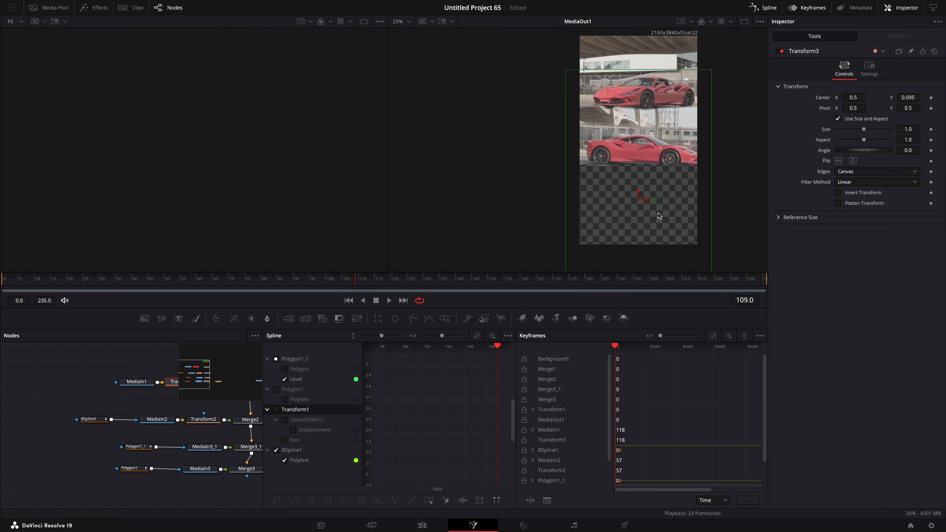
click(773, 6)
click(714, 336)
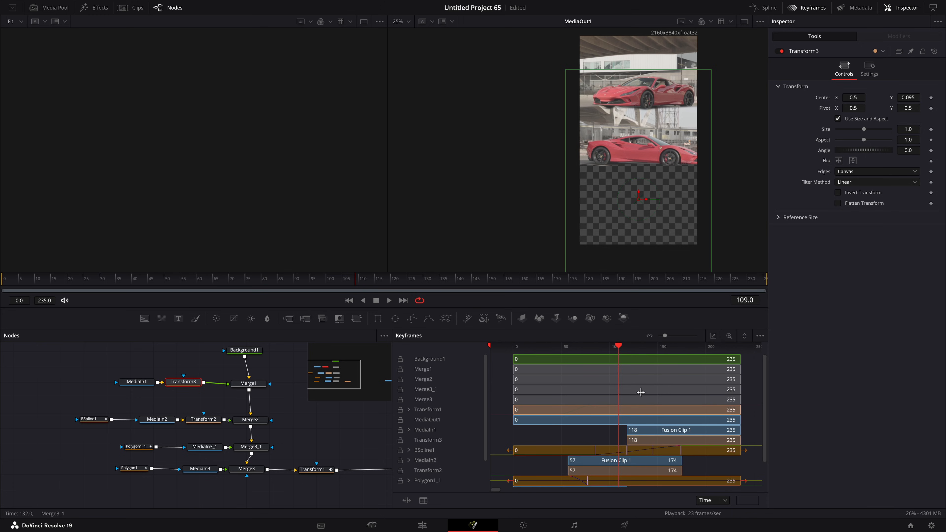
scroll(638, 395, down, 2)
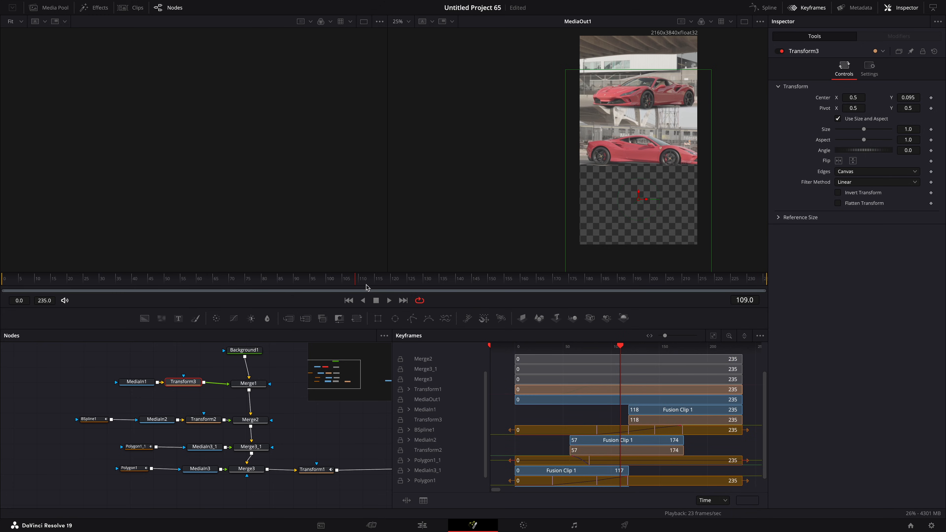
drag(387, 286, 404, 285)
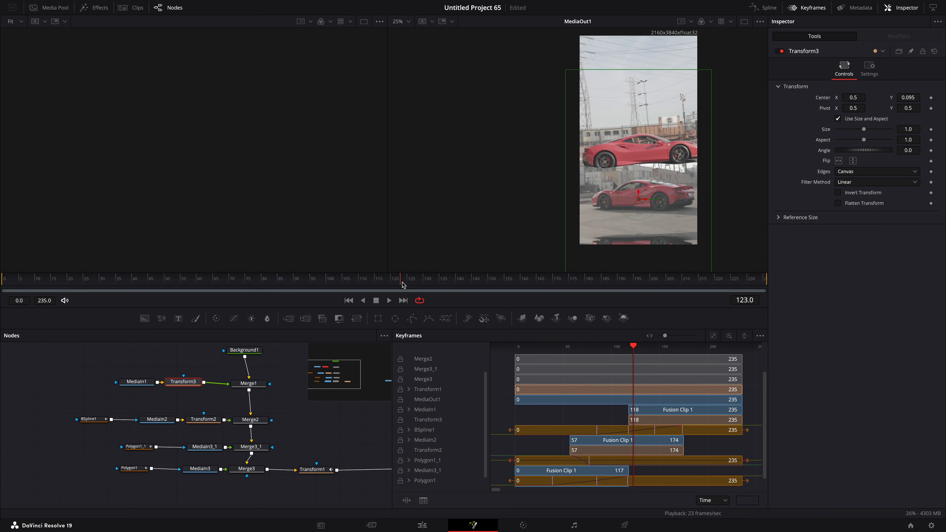
click(803, 9)
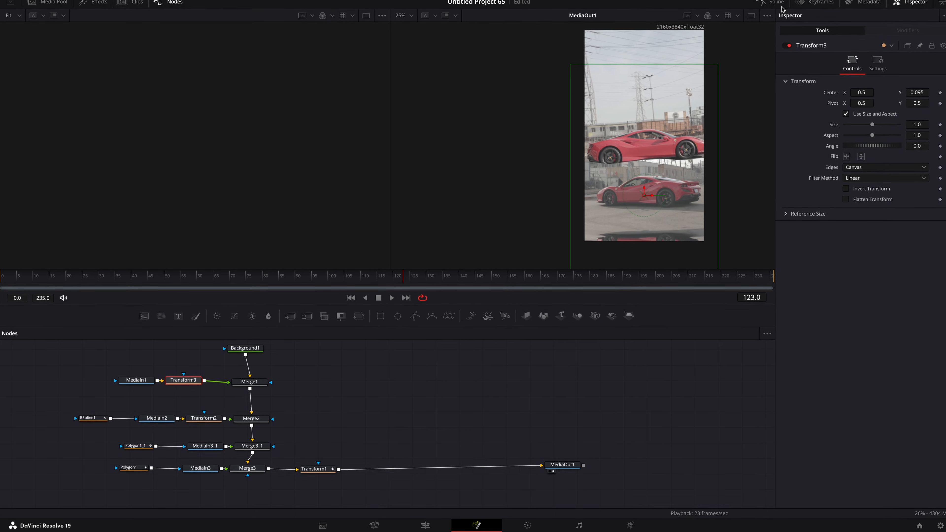
click(768, 8)
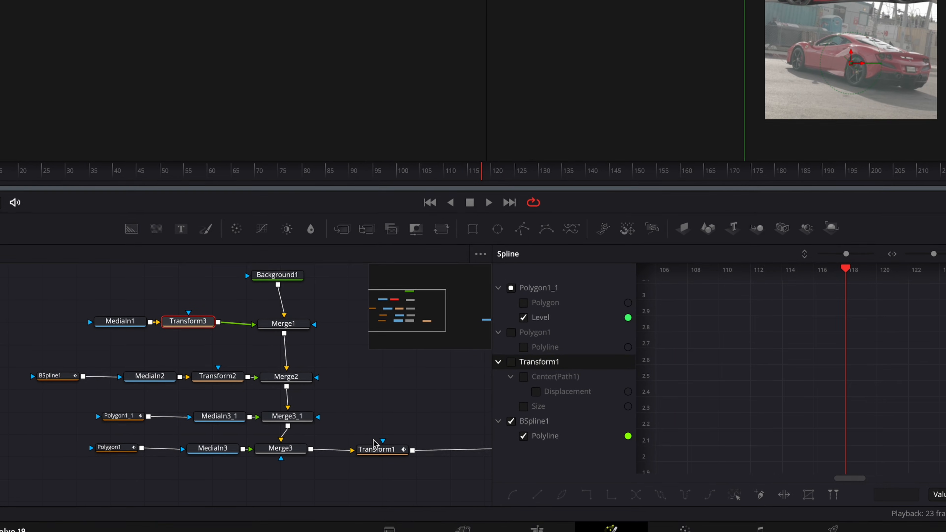
Retime Transform1's Center and Size keyframes in the Spline editor by moving its keys.
click(375, 448)
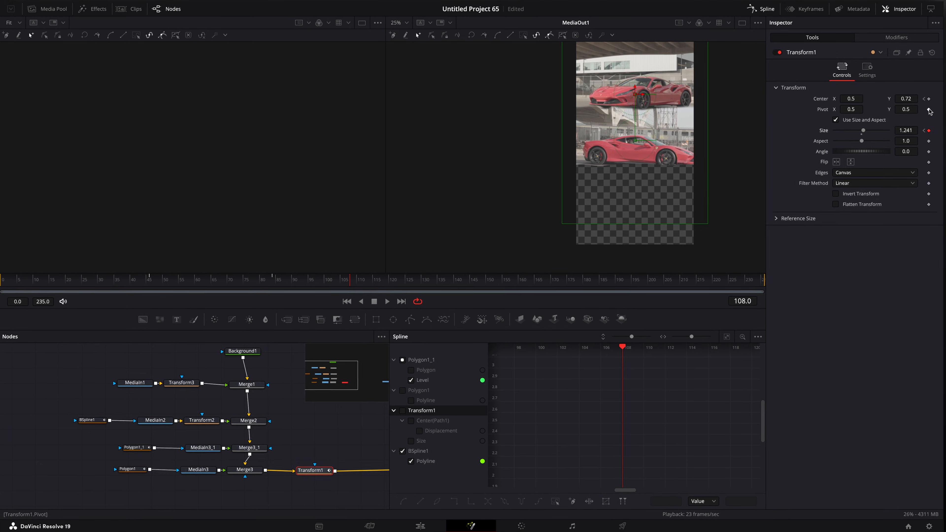
click(330, 307)
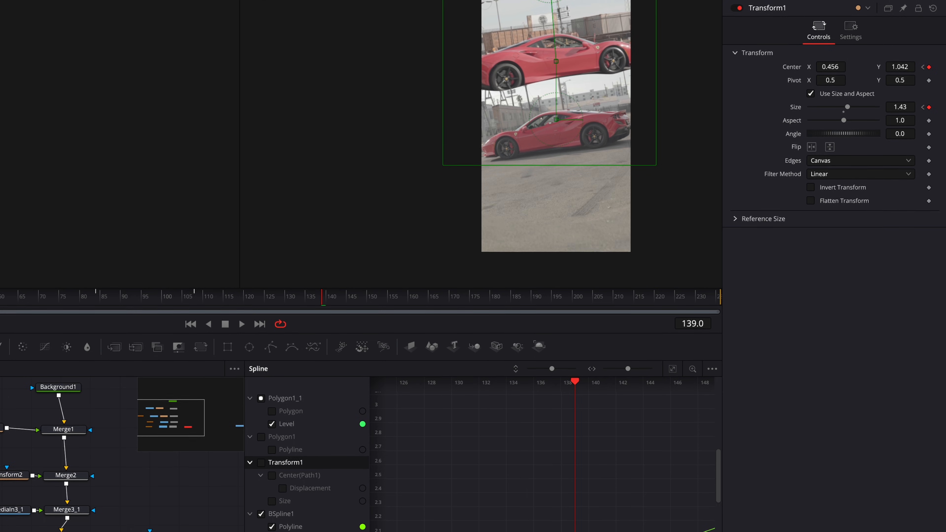
click(261, 366)
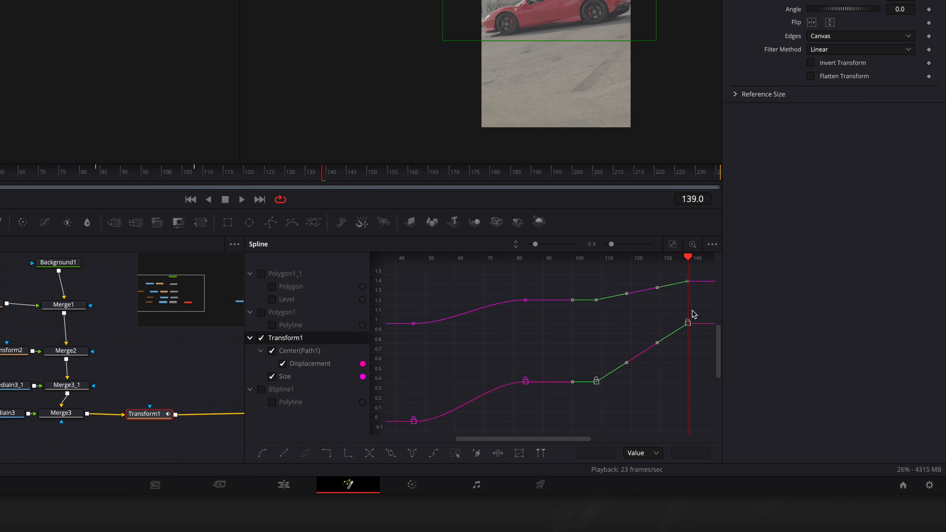
drag(264, 171, 236, 175)
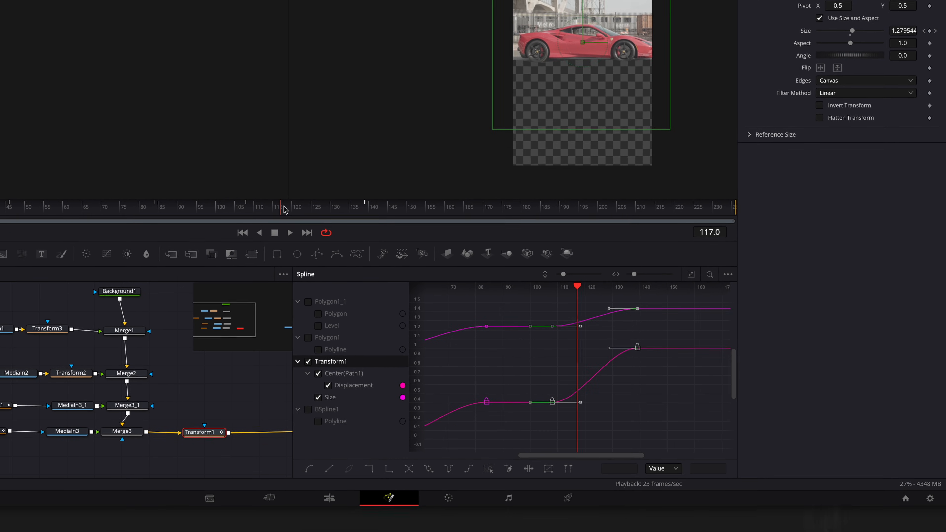
drag(284, 207, 291, 275)
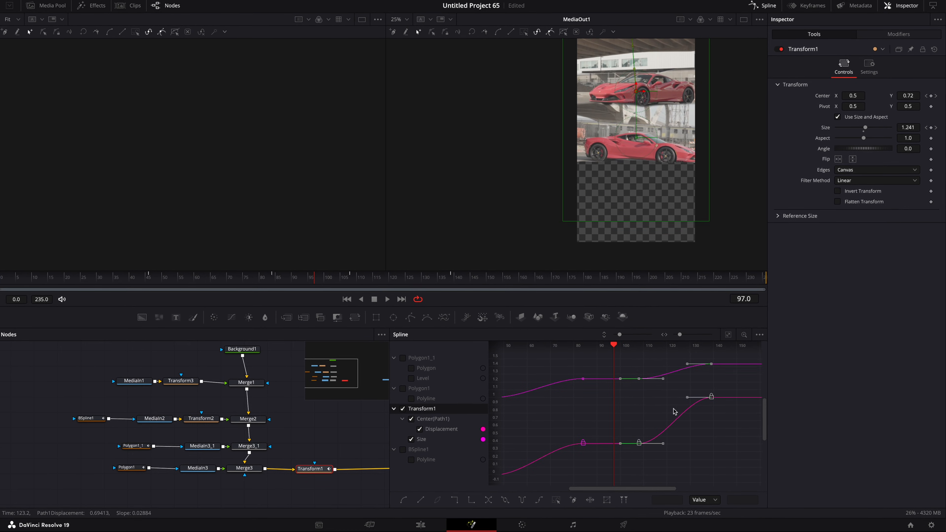
click(664, 403)
drag(627, 435, 599, 435)
mouse_move(388, 282)
mouse_down()
mouse_move(398, 286)
mouse_move(386, 289)
mouse_up()
drag(683, 365, 683, 357)
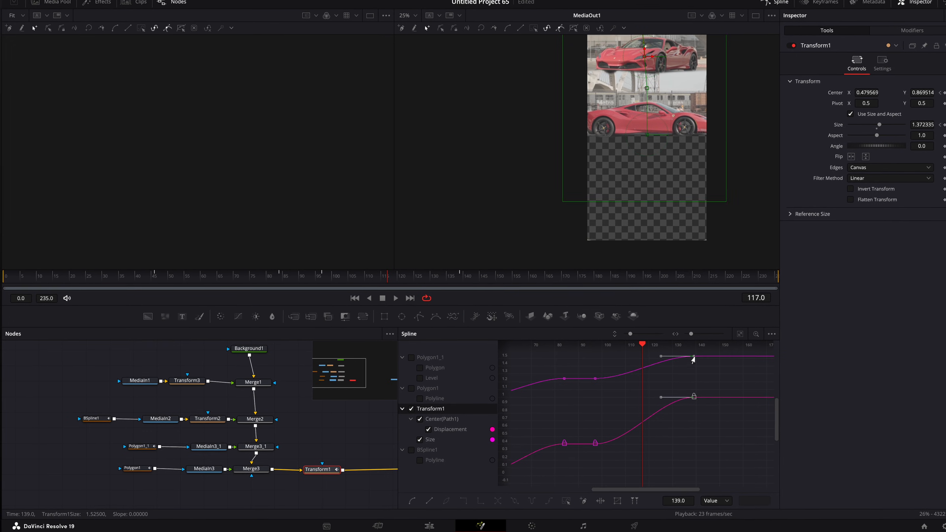
click(683, 398)
key(super+z)
click(663, 416)
click(364, 281)
Duplicate the BSpline1, MediaIn2, Transform2 and Merge2 branch and insert the copy's Merge2_1 between Merge1 and Merge2.
drag(480, 236, 590, 237)
click(140, 406)
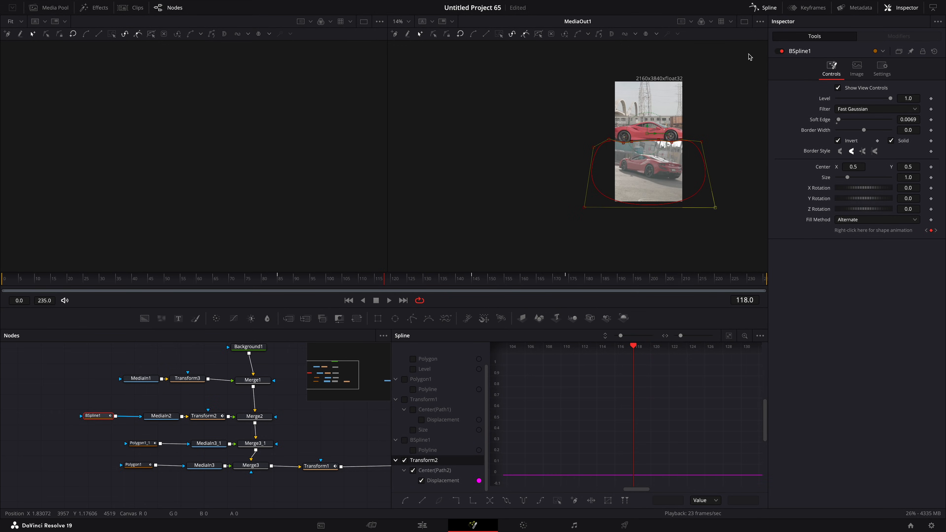
scroll(237, 433, left, 1)
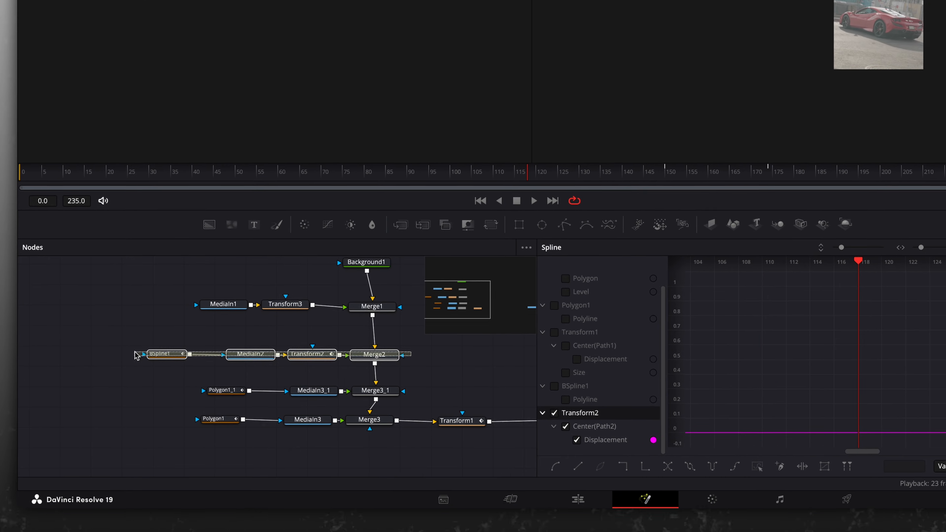
key(ctrl+v)
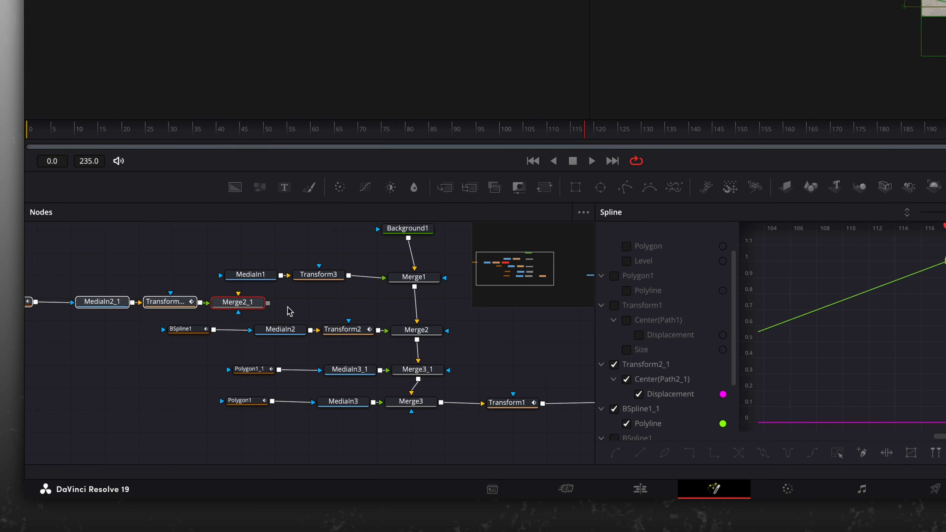
drag(241, 307, 415, 308)
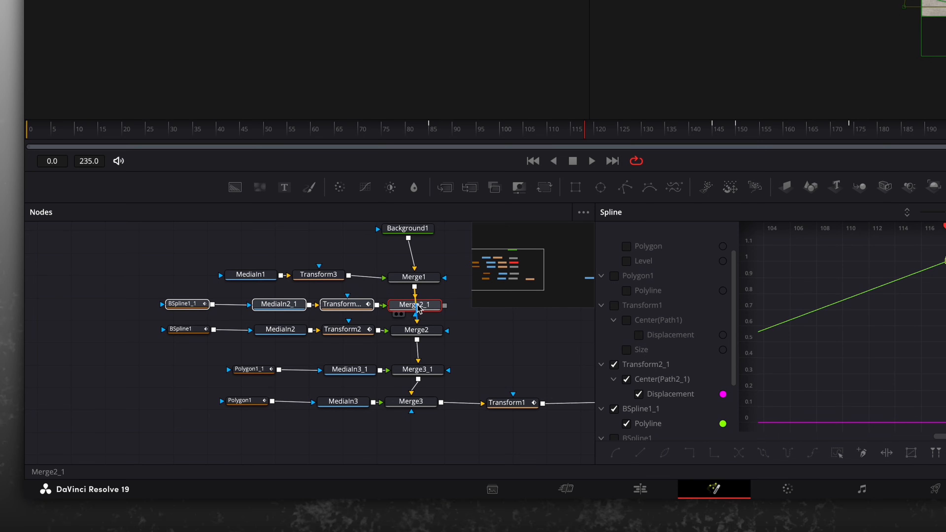
click(424, 311)
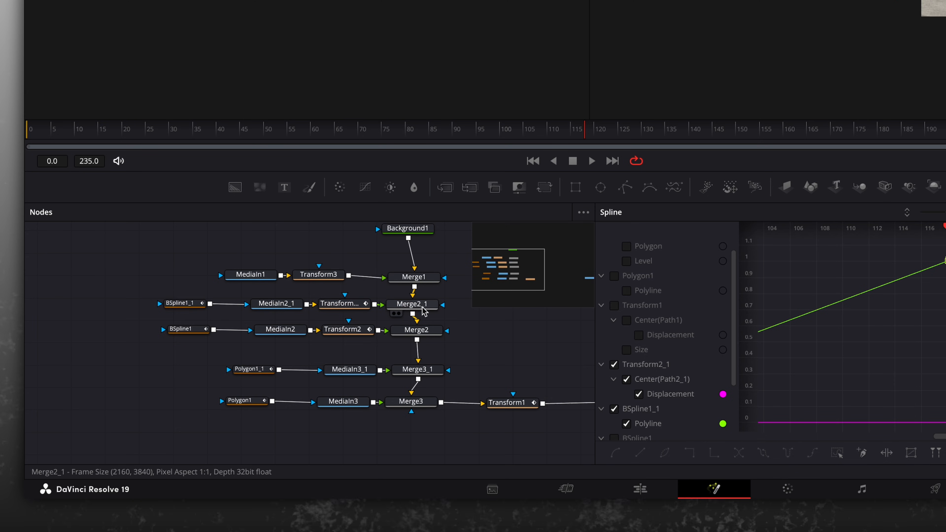
Draw a closed BSpline1_1 mask shape enclosing the whole frame.
click(180, 303)
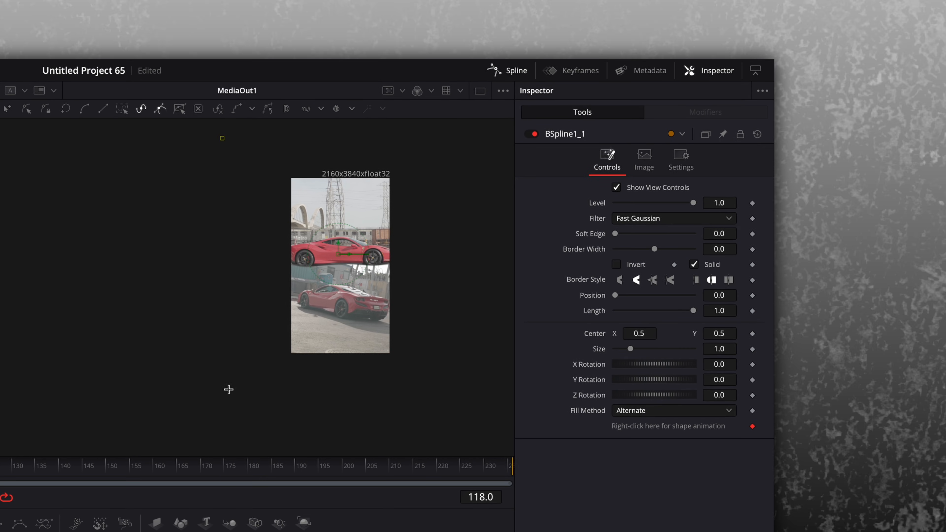
click(431, 137)
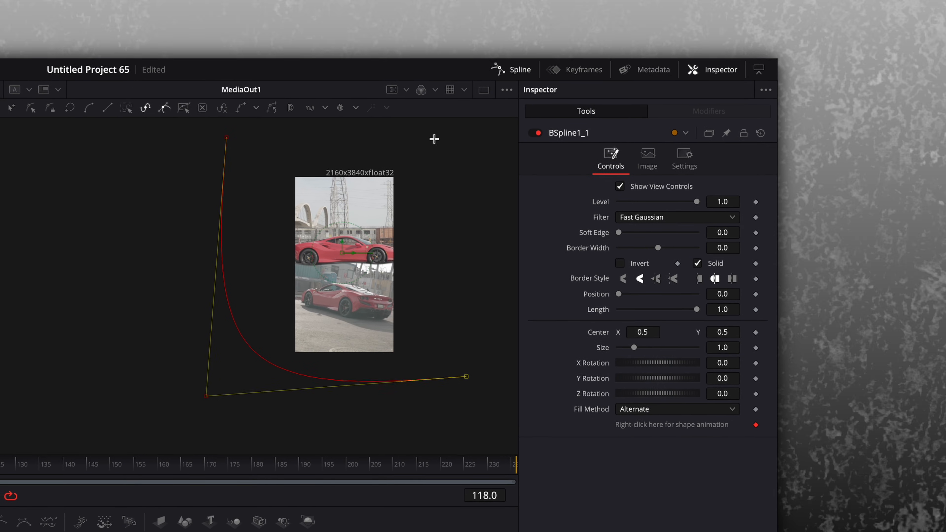
click(222, 138)
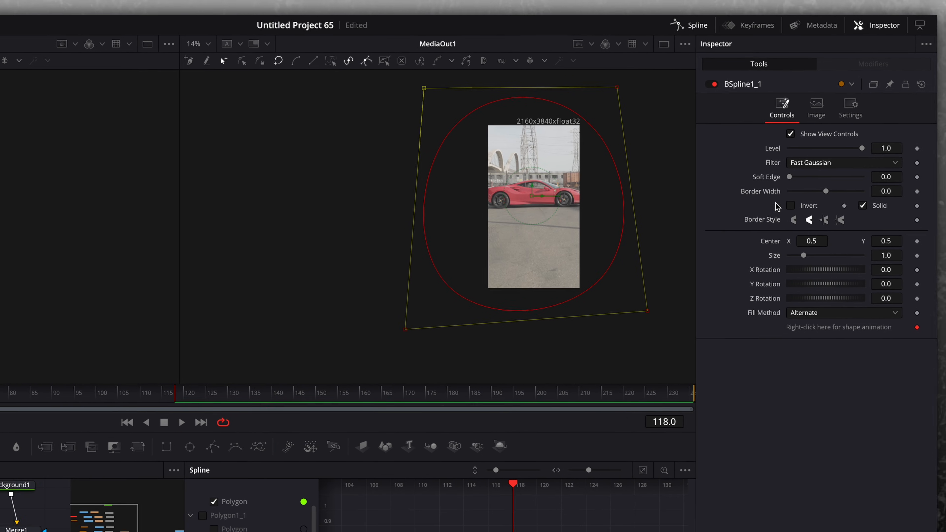
Keyframe BSpline1_1's Level so the mask fades out over the frames after 118.
click(107, 420)
click(343, 344)
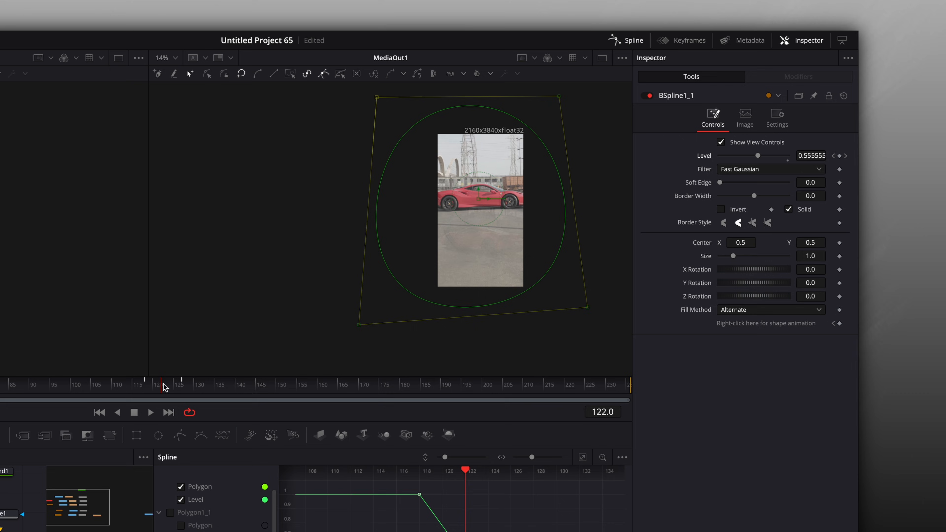
drag(165, 388, 330, 344)
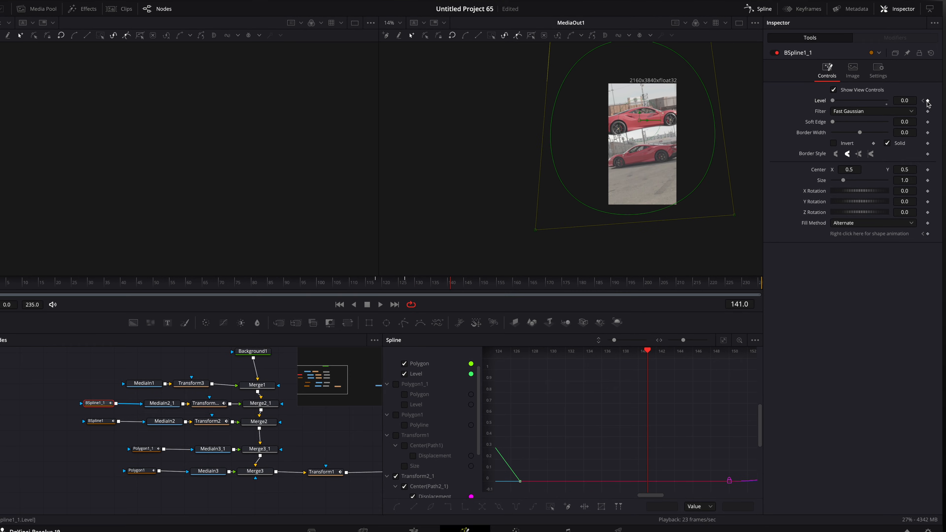
click(928, 101)
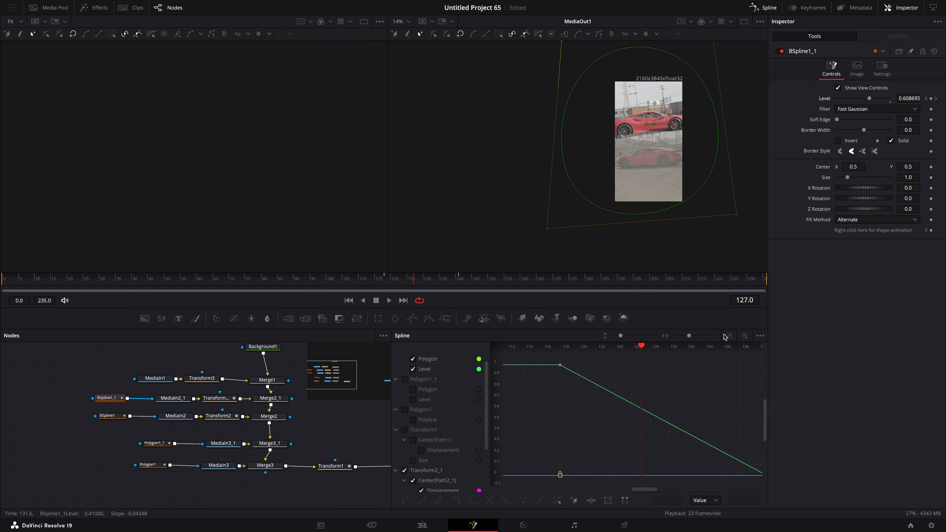
Adjust BSpline1_1's Level fade keyframes in the Spline editor, easing the curve from 1 down to 0.
click(413, 359)
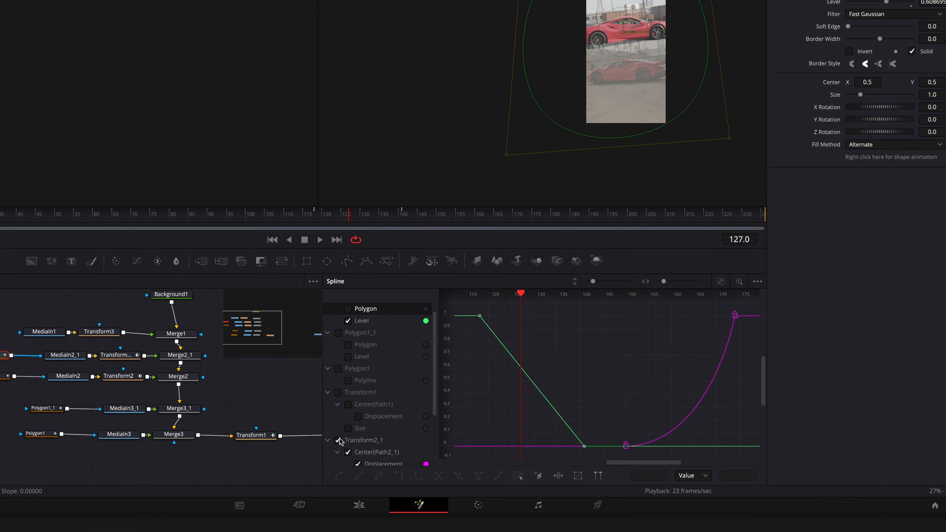
click(339, 441)
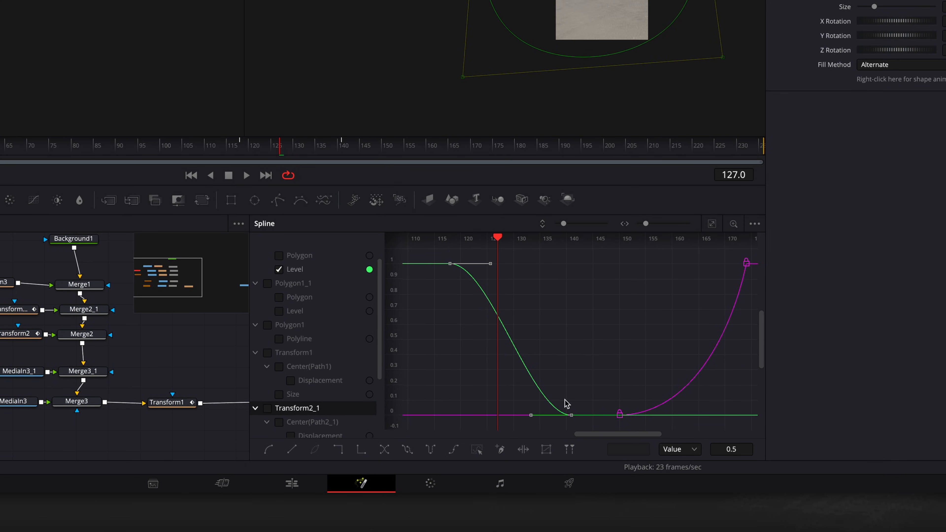
drag(531, 415, 568, 416)
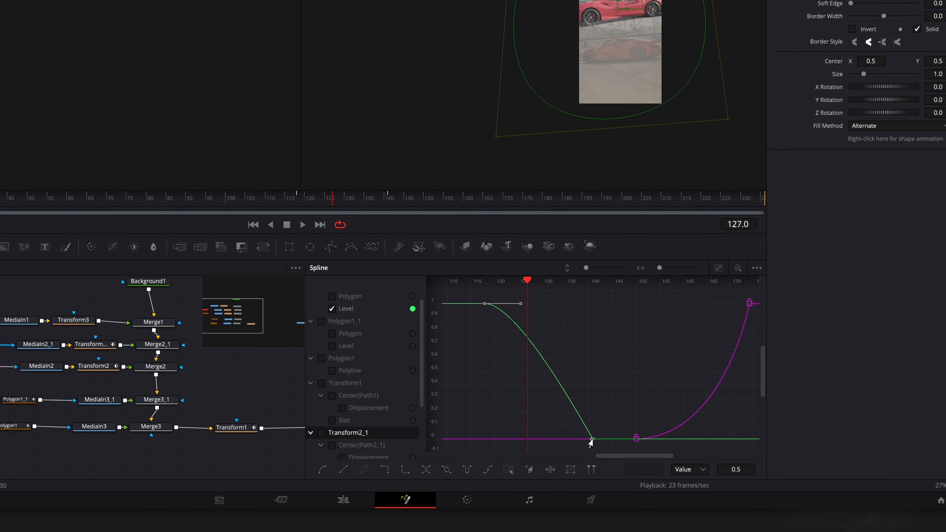
drag(509, 288, 548, 290)
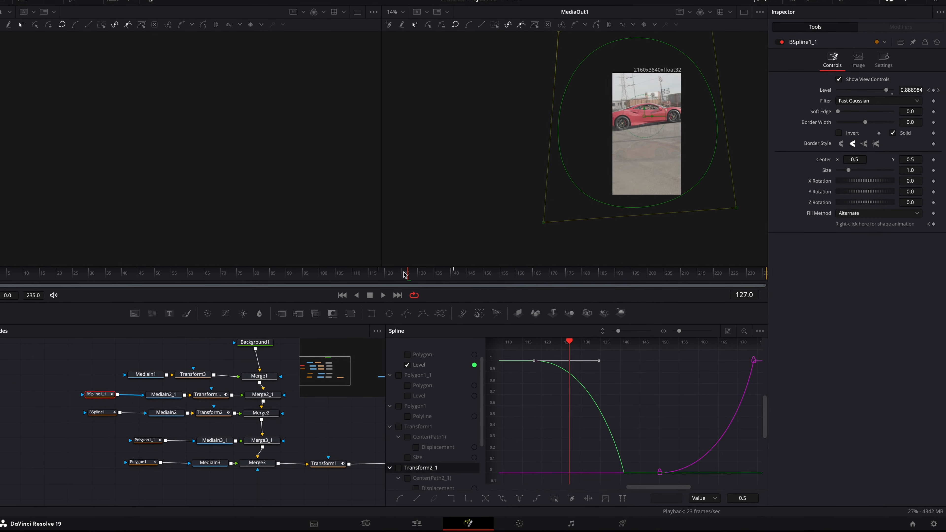
click(368, 260)
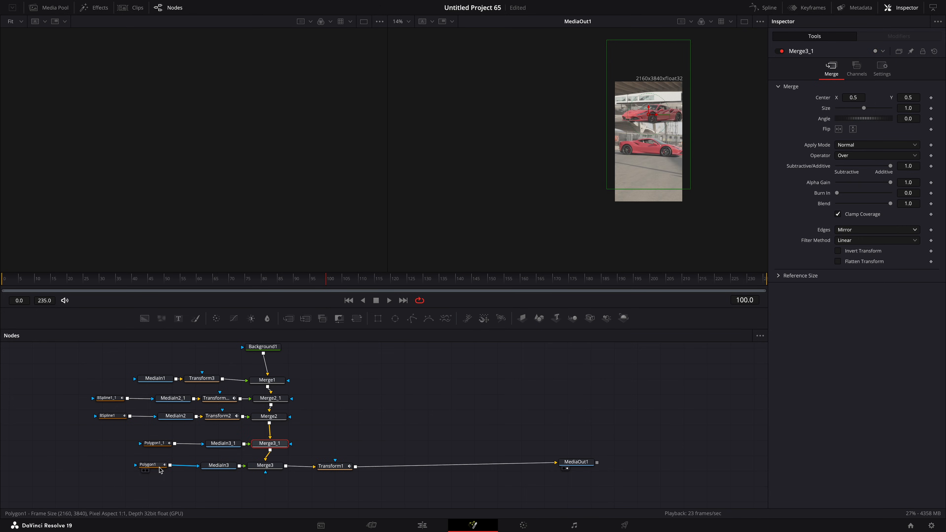
Keyframe Polygon1's Level down to 0 at frame 117 and show its Level curve in the Spline editor.
click(159, 467)
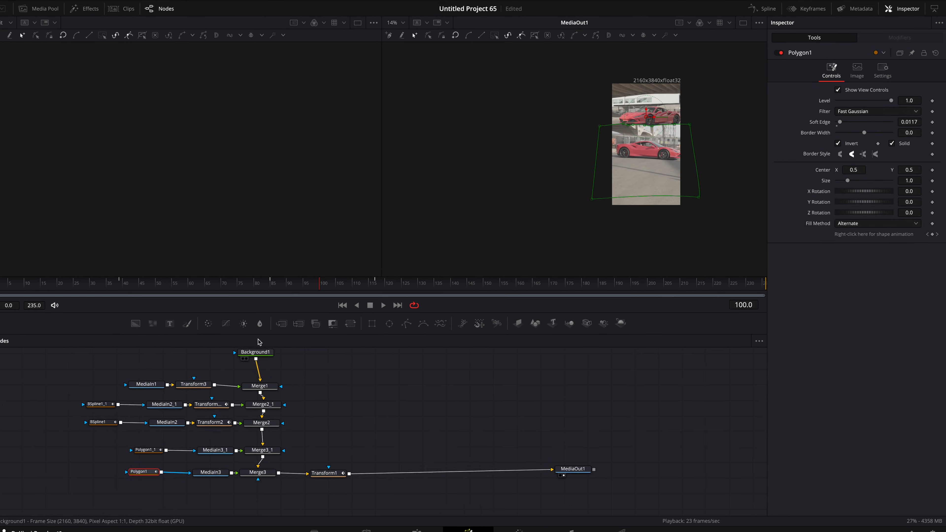
drag(276, 281, 246, 282)
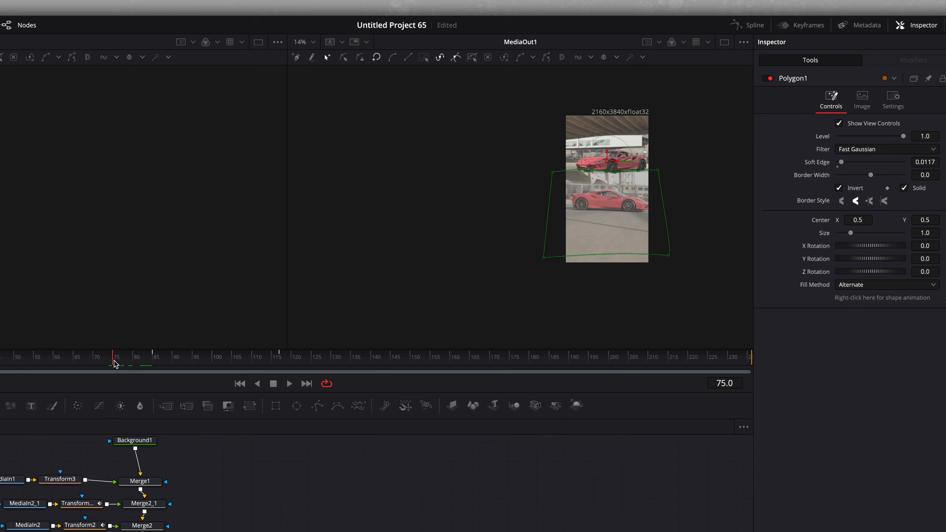
drag(113, 364, 262, 364)
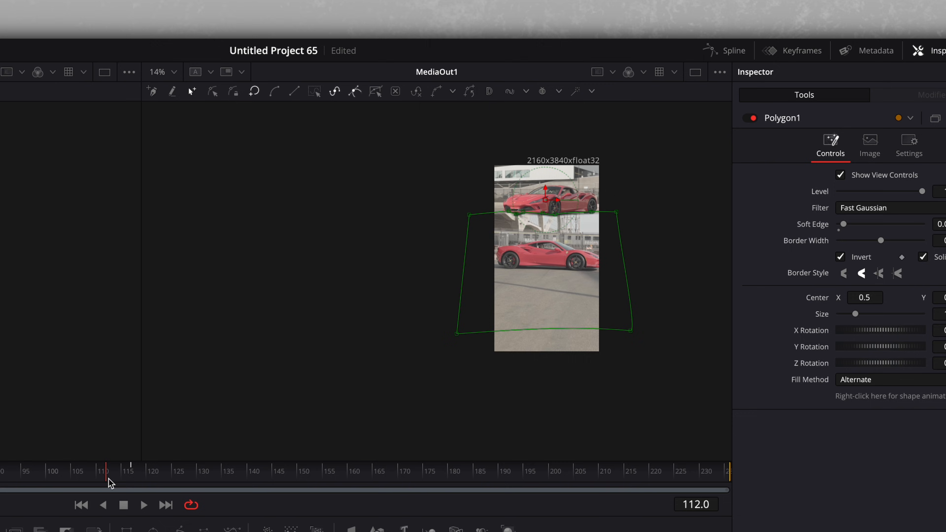
drag(108, 479, 129, 479)
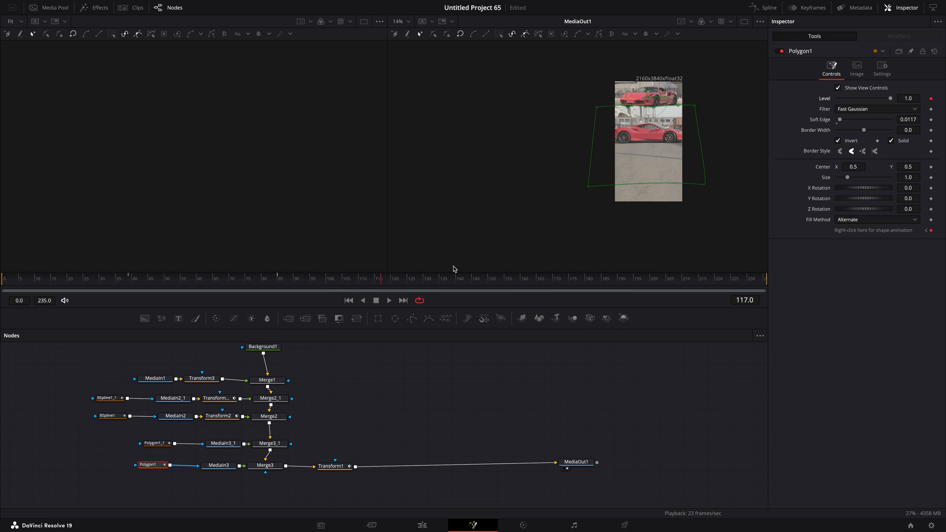
key(Left)
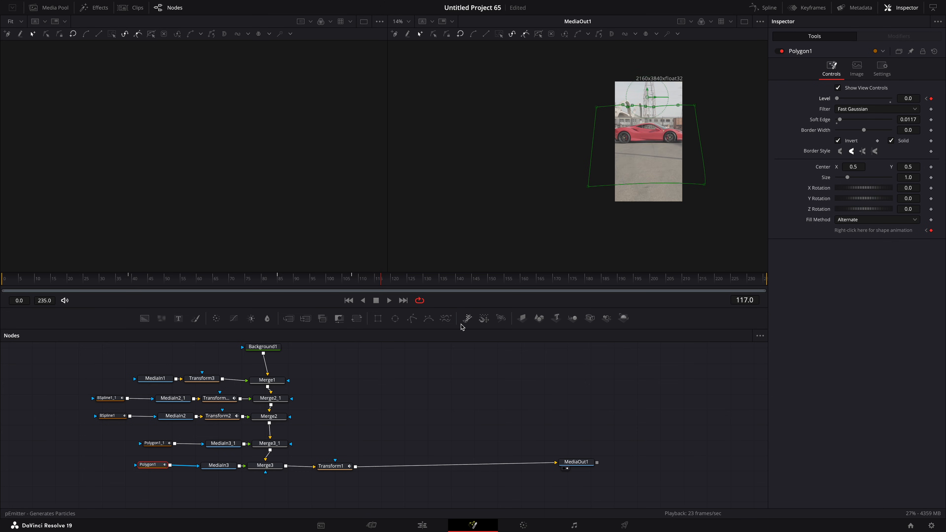
click(772, 10)
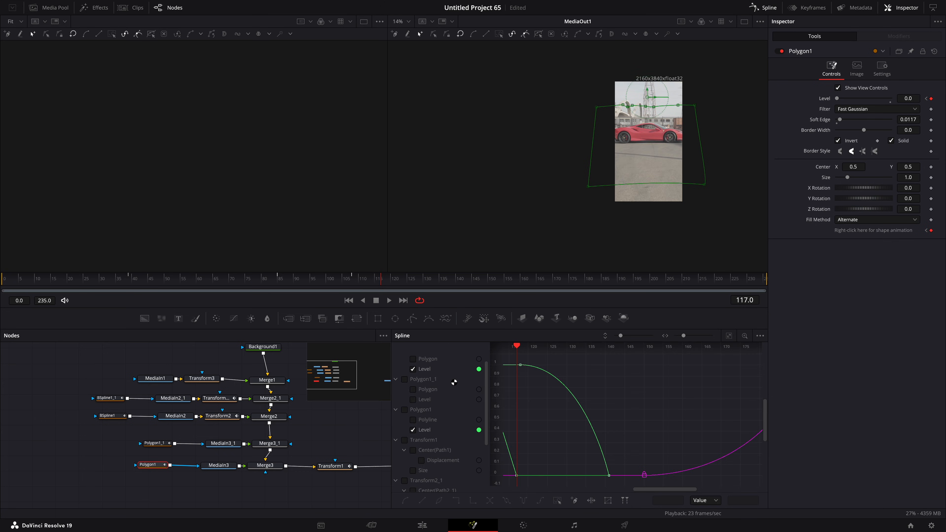
click(412, 369)
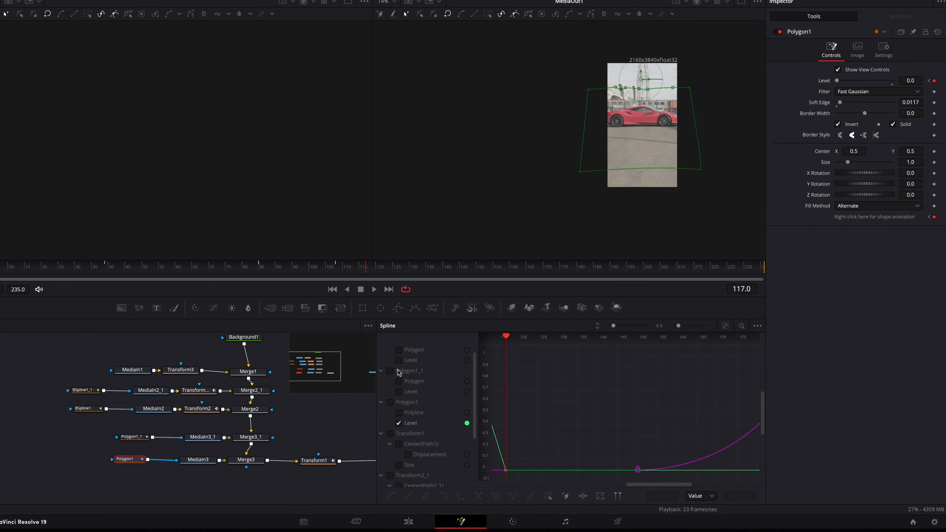
scroll(413, 395, down, 2)
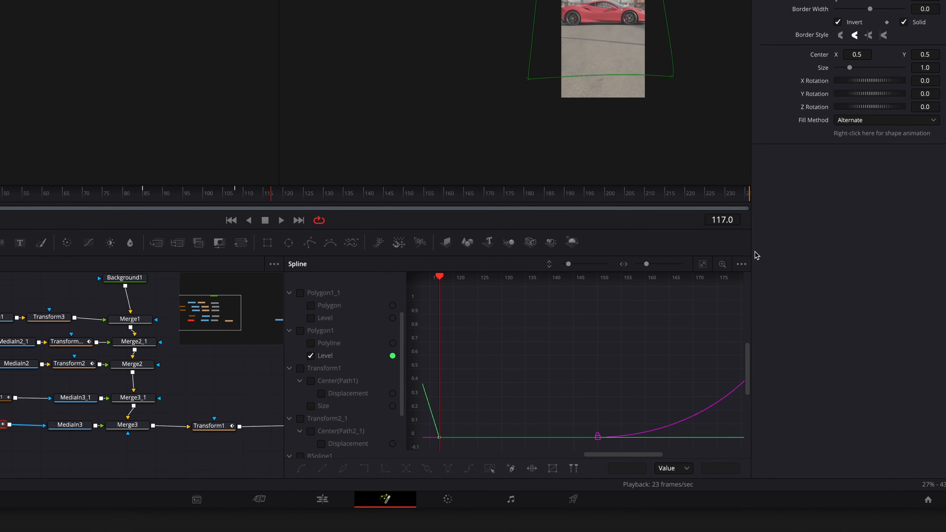
Ease Polygon1's Level fade keyframes into a smooth curve in the Spline editor by adjusting their handles.
scroll(402, 423, down, 4)
click(271, 406)
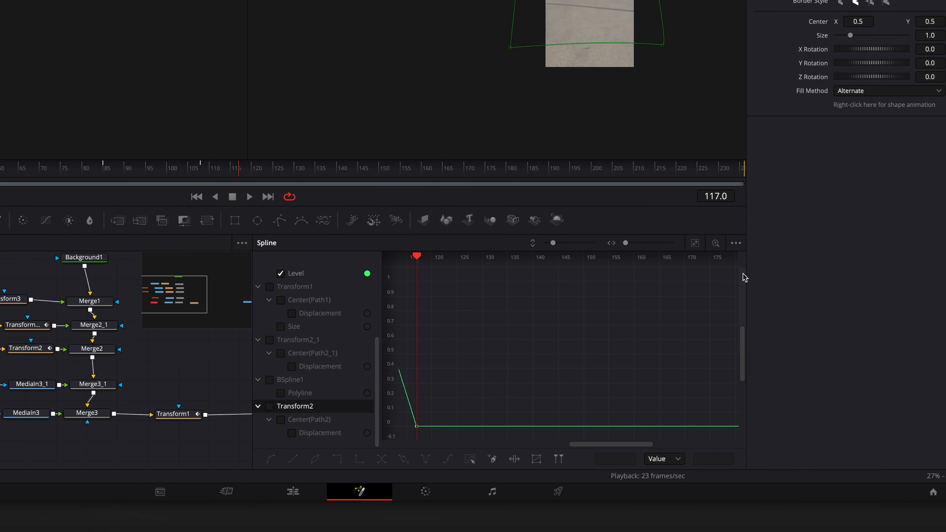
click(695, 243)
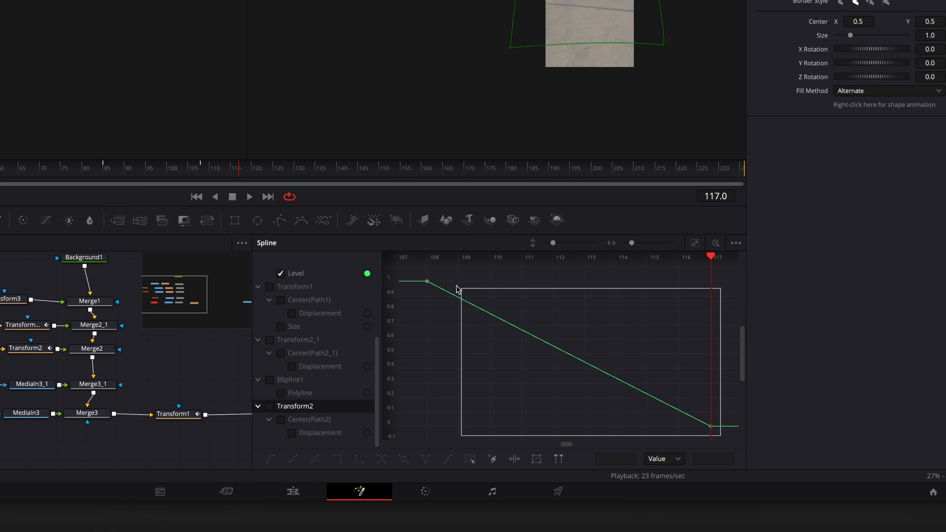
drag(458, 290, 415, 263)
key(shift+s)
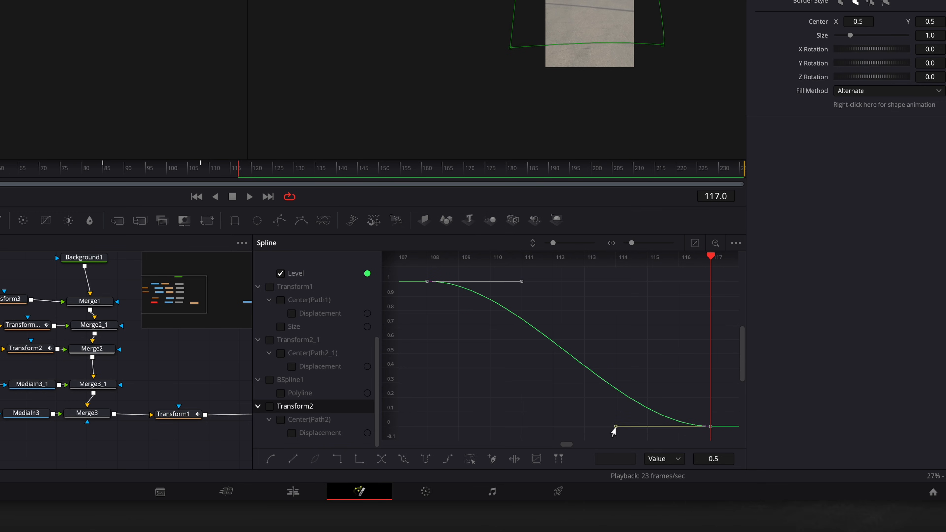
drag(614, 427, 709, 427)
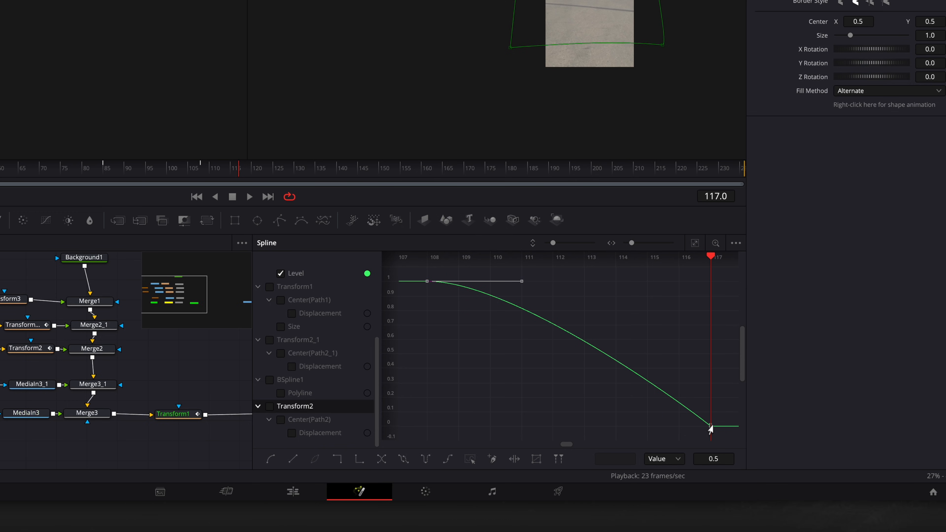
click(533, 288)
drag(416, 294, 466, 279)
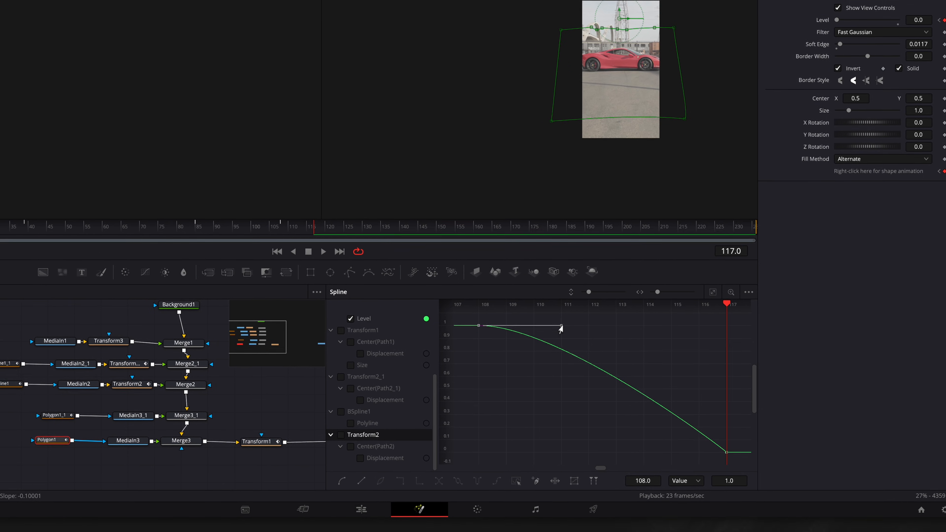
drag(562, 325, 663, 326)
Keyframe BSpline1's Level down to 0 at frame 174 and smooth the fade curve.
drag(204, 227, 233, 227)
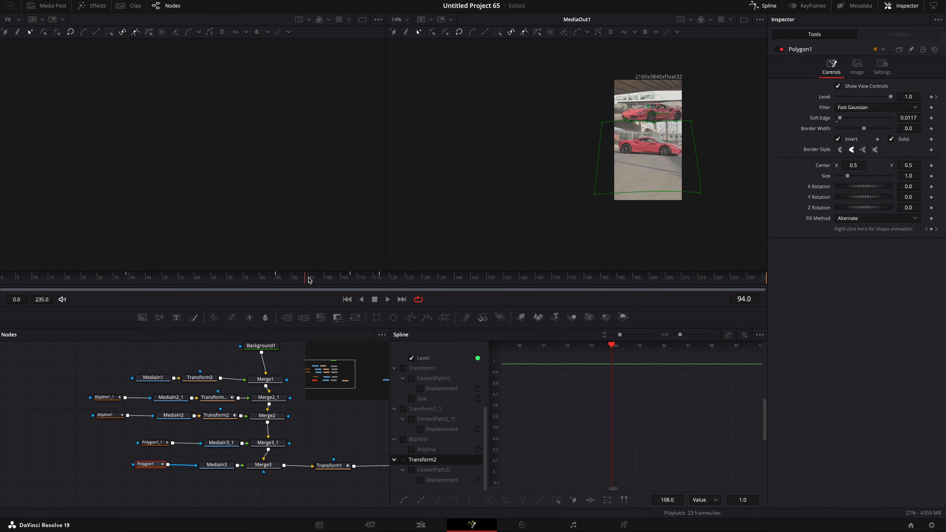
drag(309, 280, 488, 281)
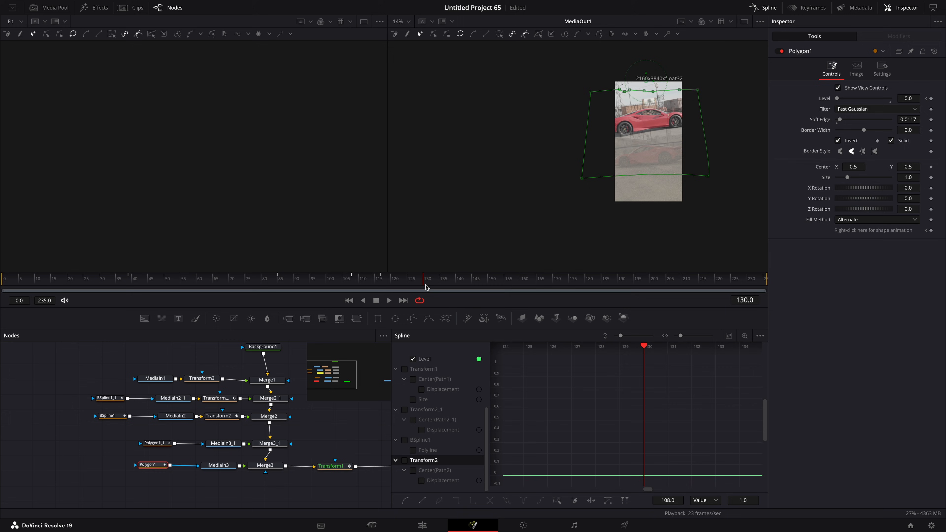
click(219, 398)
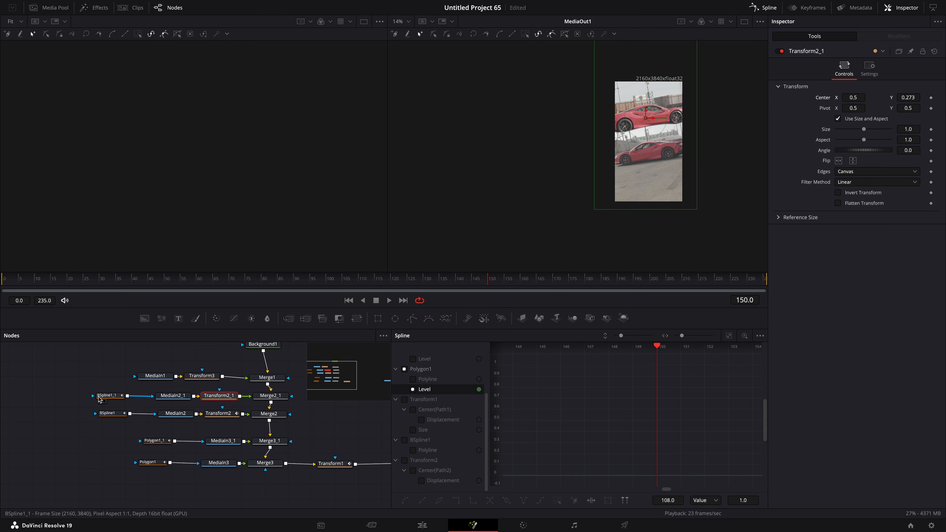
click(108, 396)
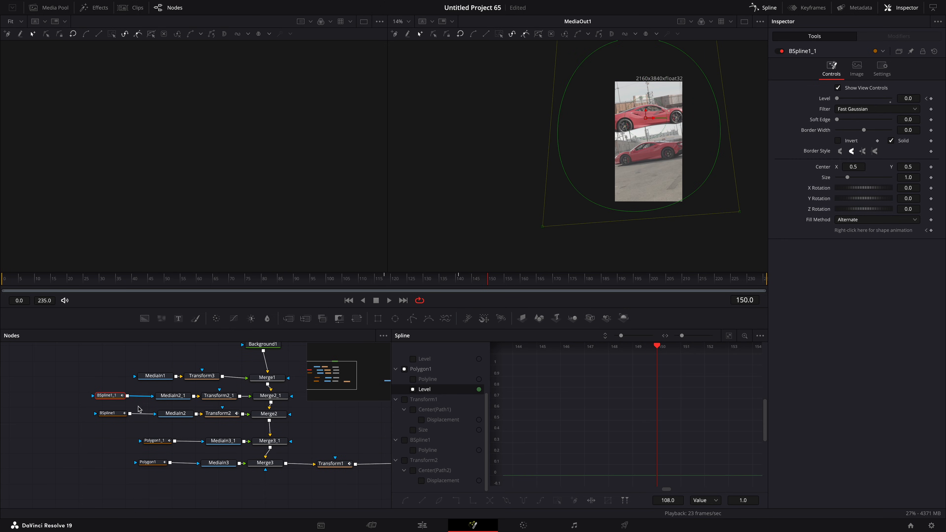
click(109, 414)
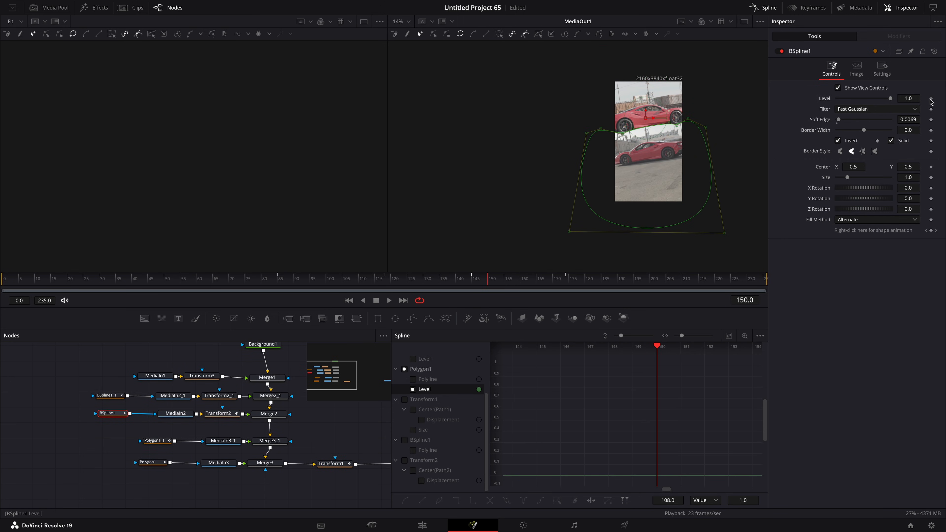
drag(487, 281, 569, 281)
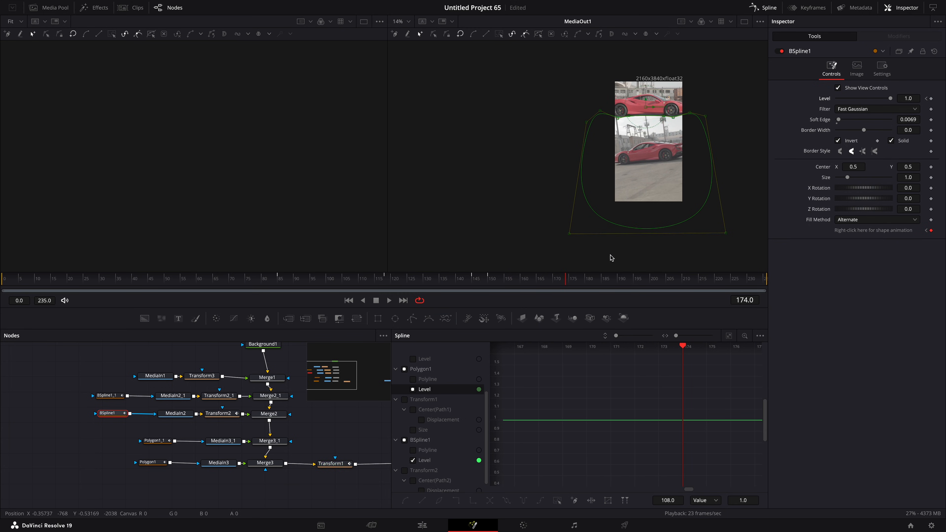
drag(888, 99, 831, 103)
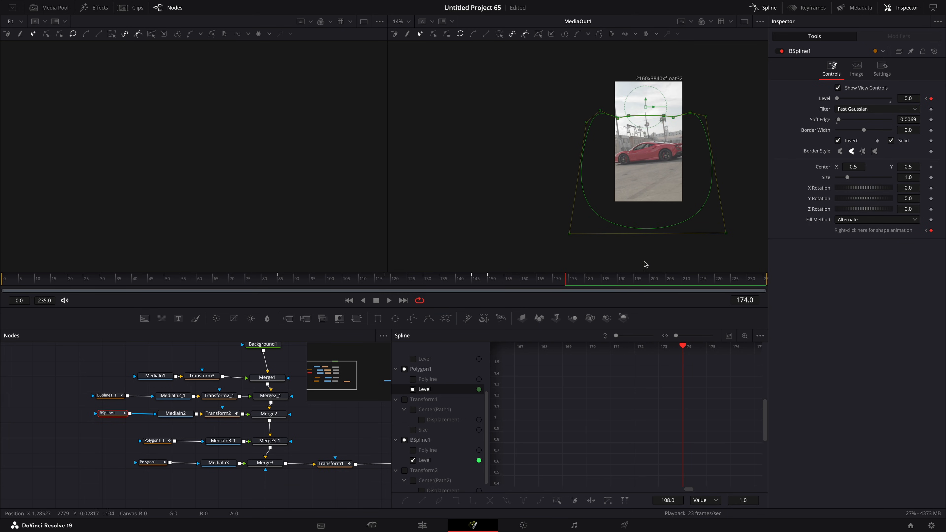
drag(566, 283, 506, 279)
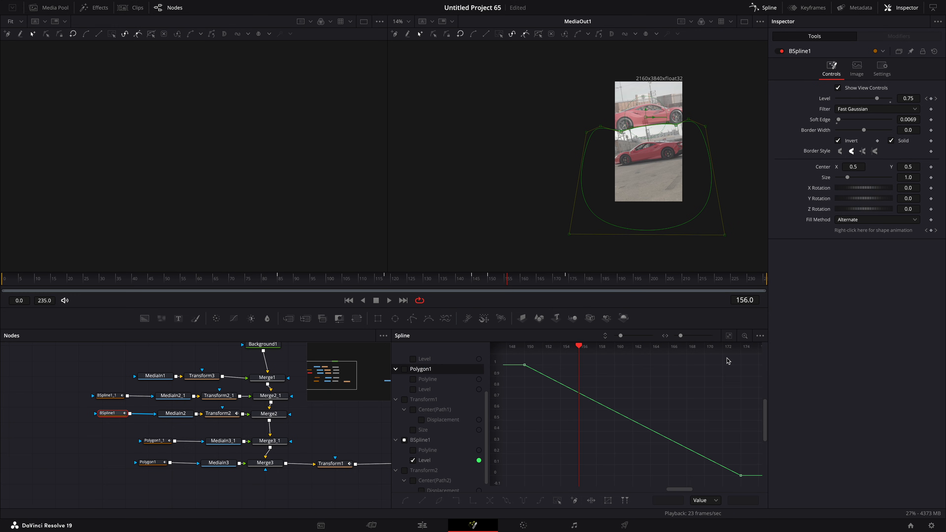
key(s)
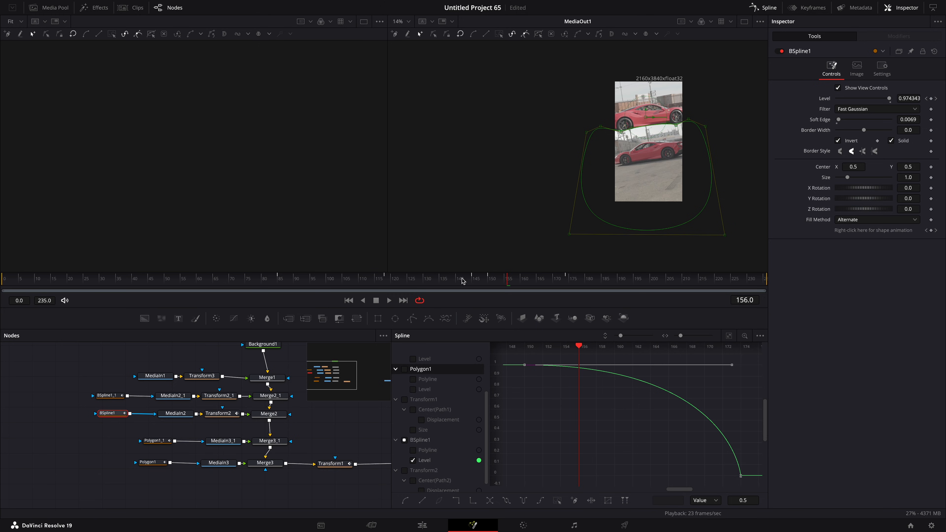
Enable Motion Blur in Transform1's settings.
mouse_move(462, 281)
mouse_down()
mouse_move(408, 283)
mouse_move(473, 288)
mouse_up()
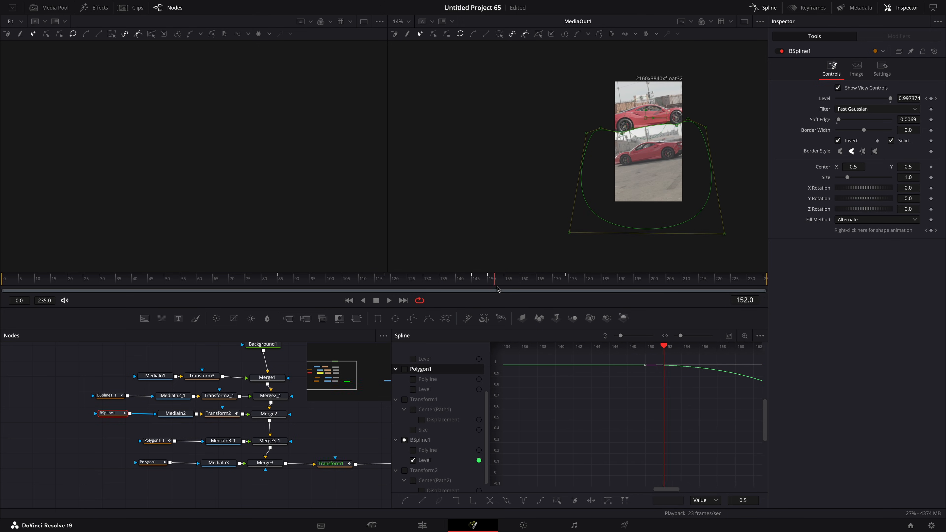
drag(553, 290, 638, 290)
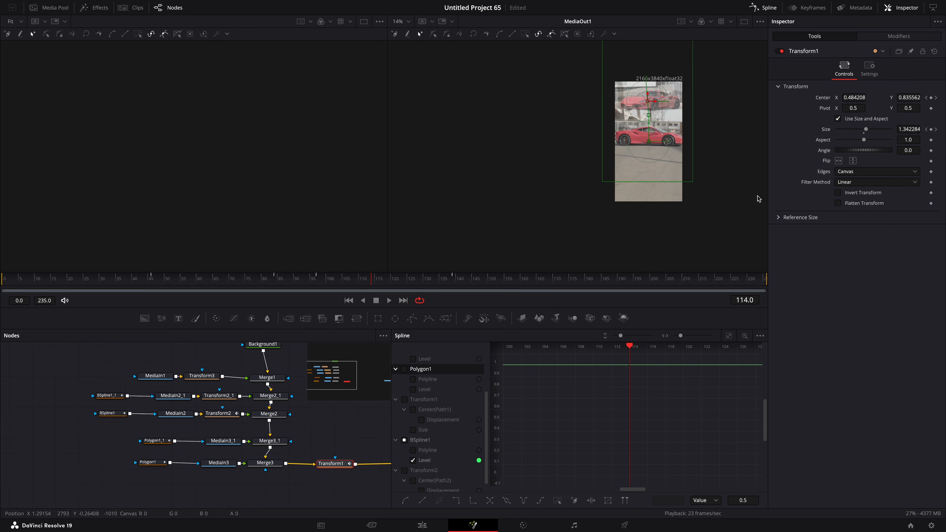
click(869, 68)
click(777, 210)
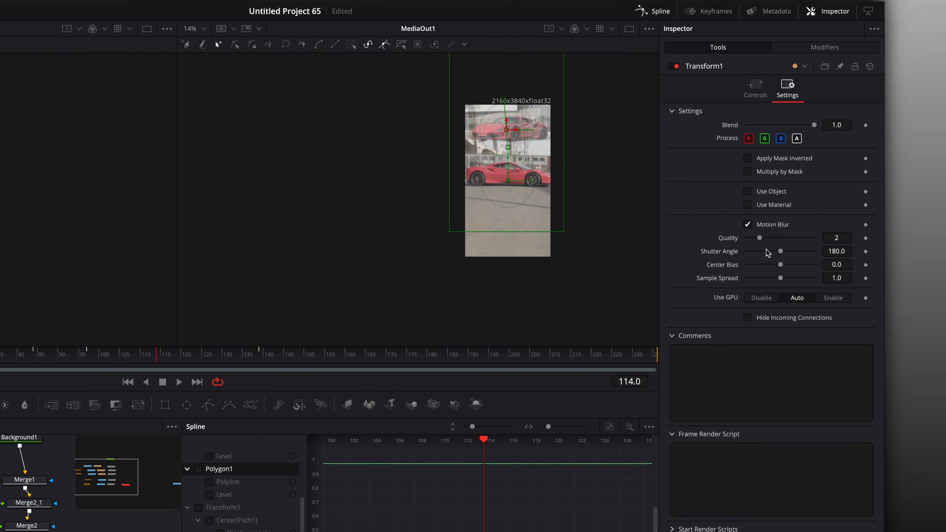